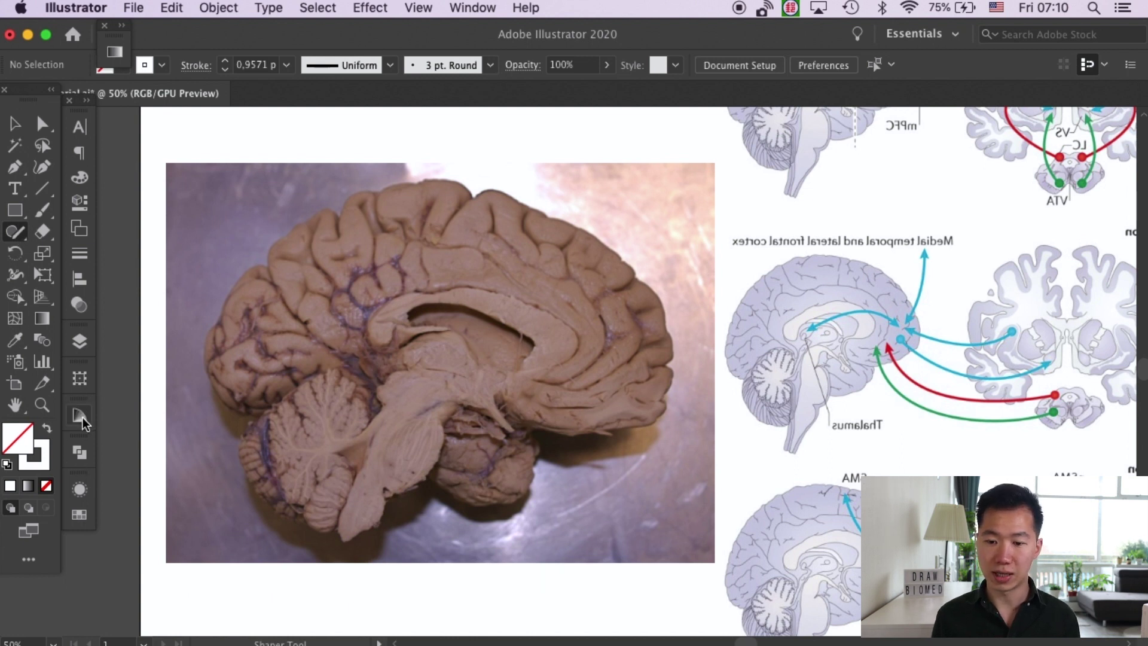
Step: In the Layers panel, rename Layer 1 to 'Reference photos'
{"action": "left_click", "coordinate": [80, 342]}
{"action": "double_click", "coordinate": [201, 361]}
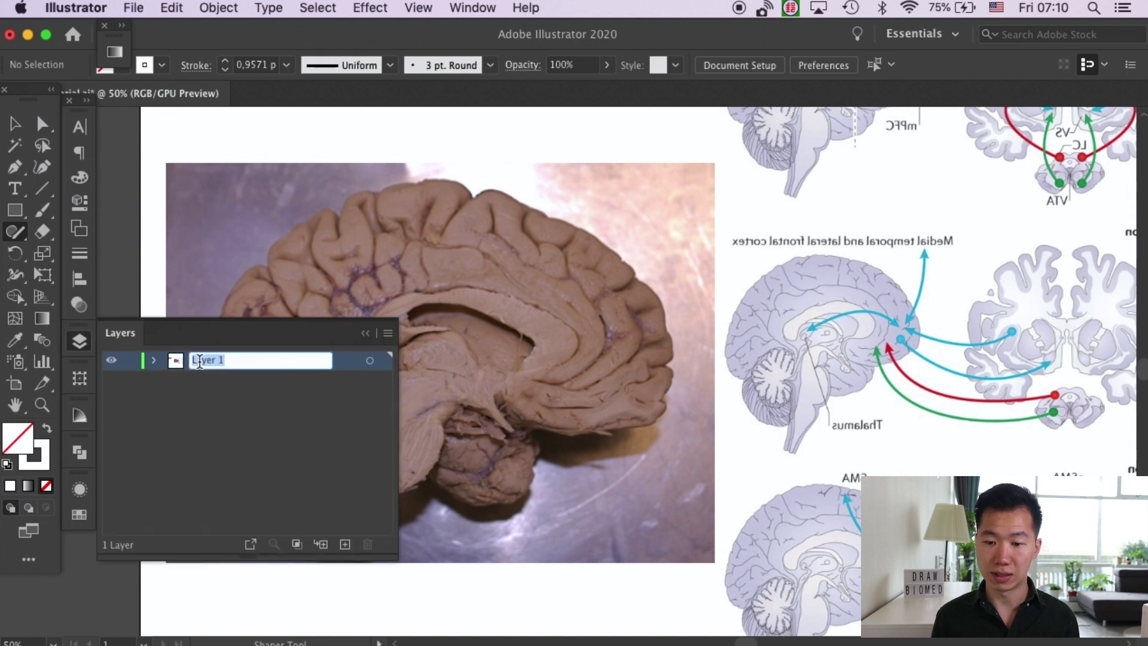
{"action": "type", "text": "Referen"}
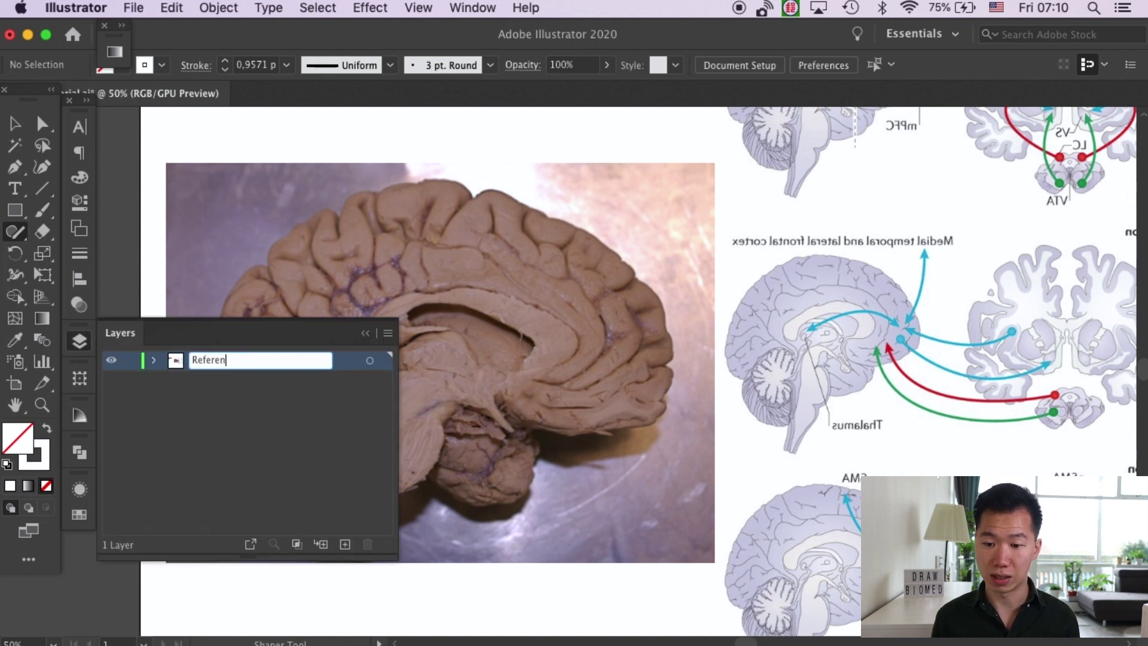
{"action": "type", "text": "ce photos"}
{"action": "key", "text": "Return"}
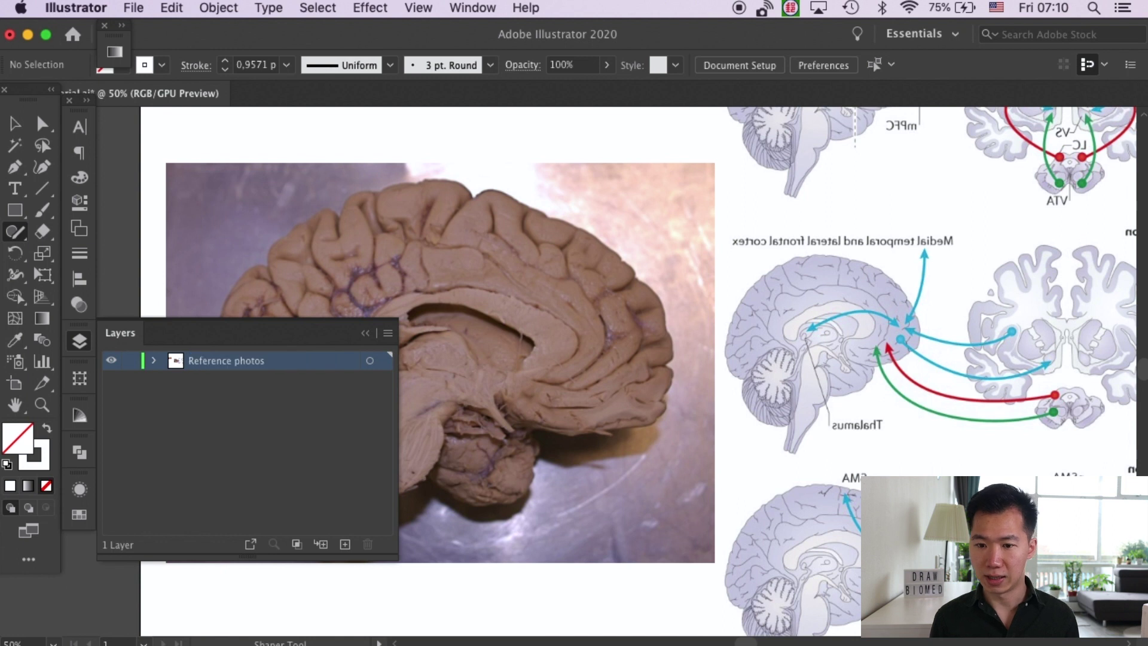
{"action": "left_click", "coordinate": [365, 333]}
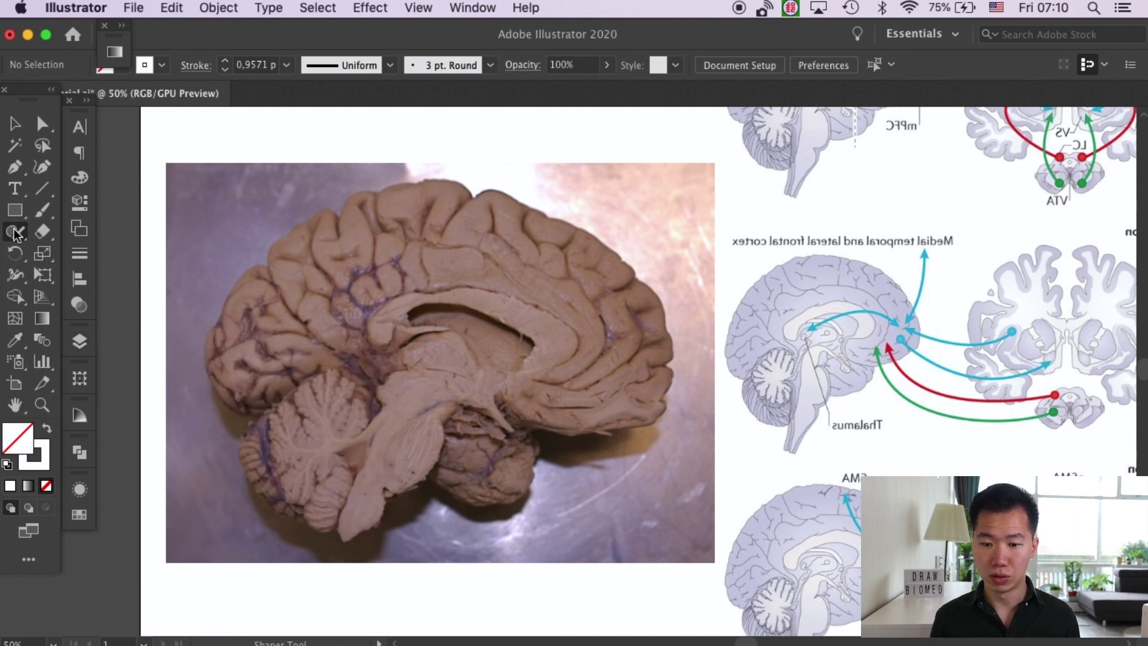
Step: Trace the brain's outer edge over the photo with the Pencil and a white stroke
{"action": "left_click_drag", "start_coordinate": [15, 233], "coordinate": [73, 263]}
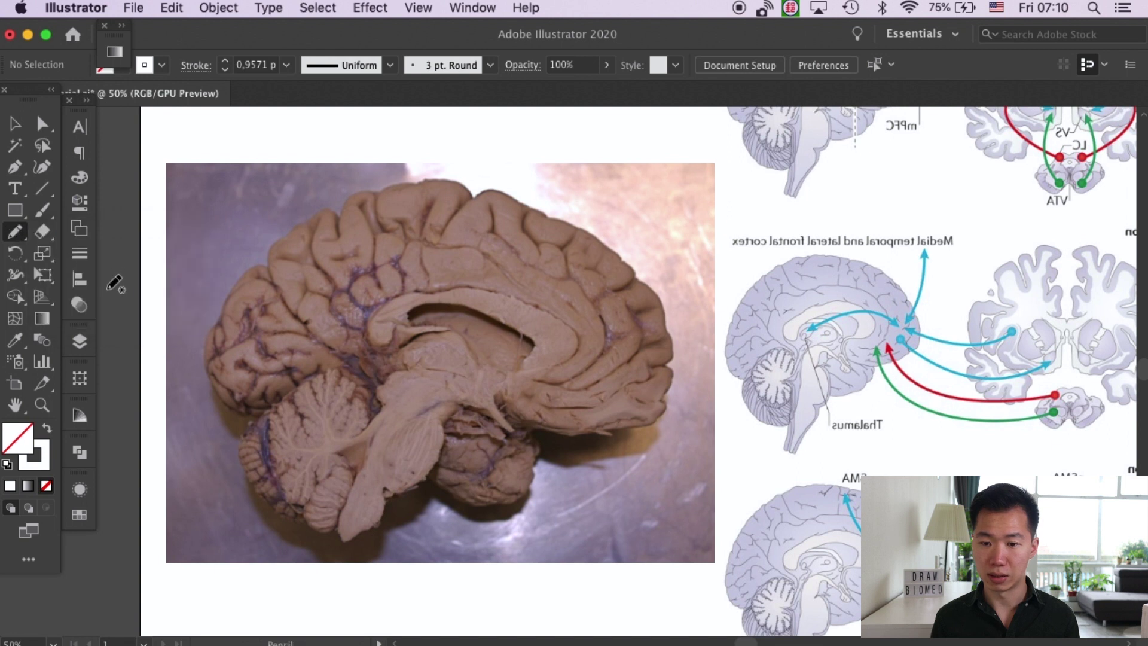
{"action": "left_click", "coordinate": [48, 447]}
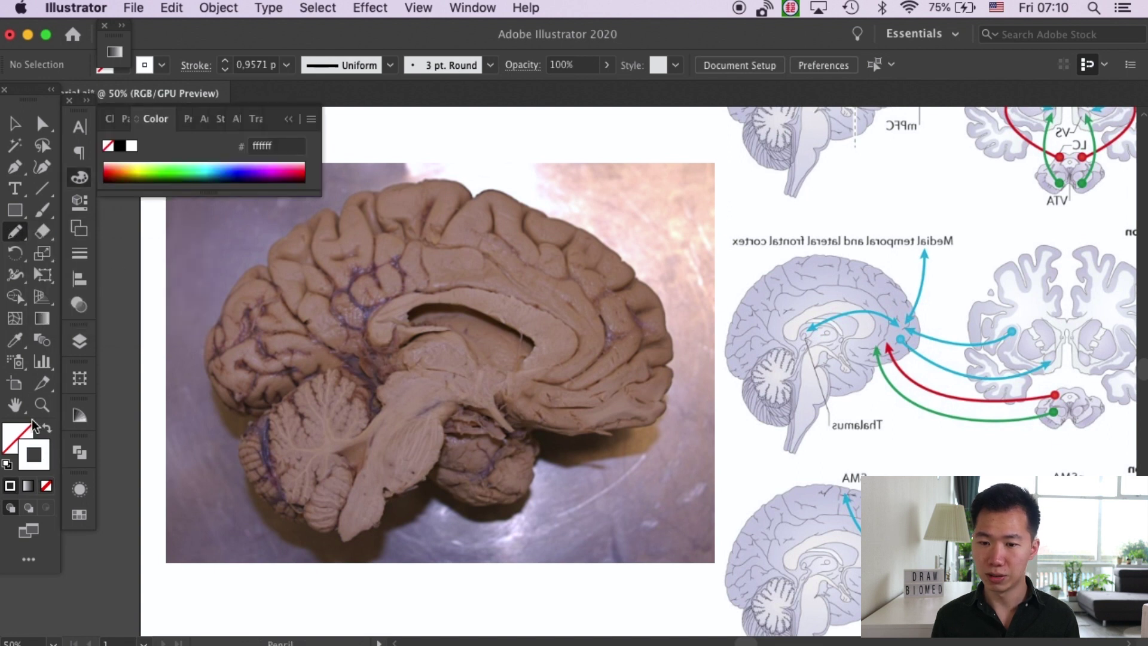
{"action": "left_click", "coordinate": [289, 119]}
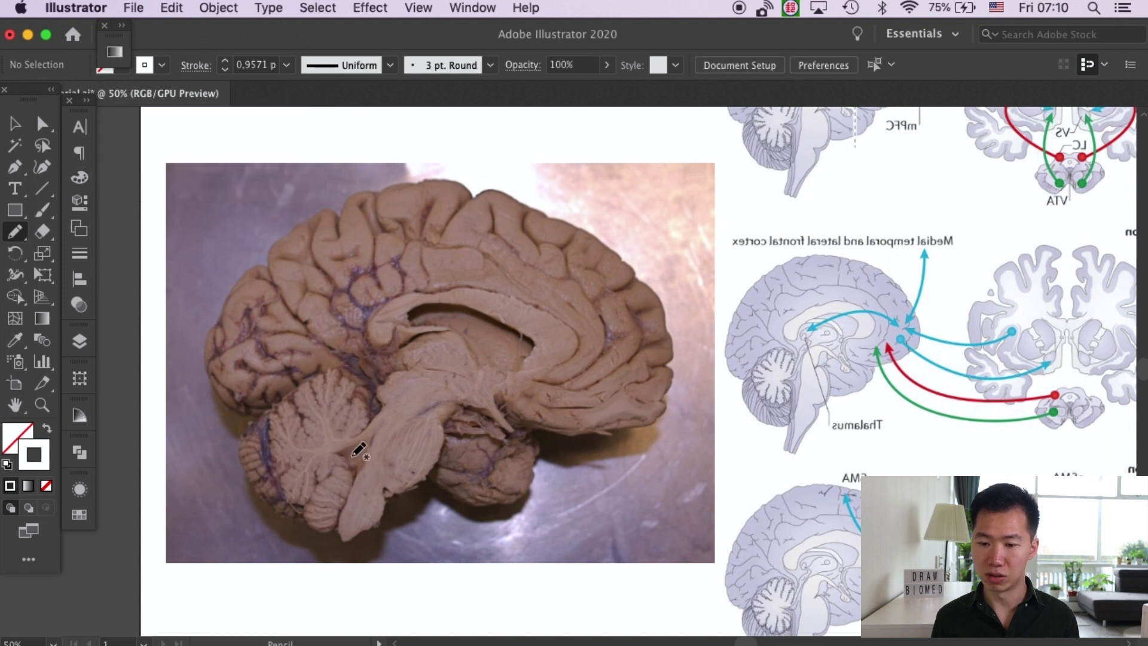
{"action": "key", "text": "super+equal"}
{"action": "key", "text": "super+equal"}
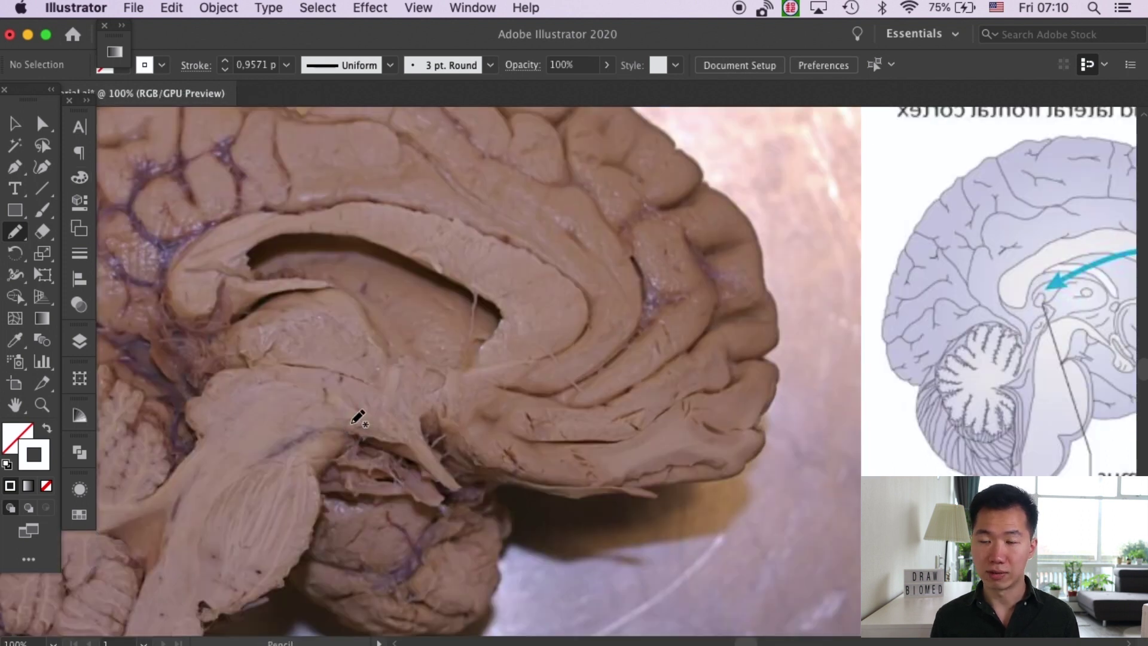
{"action": "mouse_move", "coordinate": [353, 418]}
{"action": "left_mouse_down"}
{"action": "mouse_move", "coordinate": [596, 508]}
{"action": "mouse_move", "coordinate": [650, 497]}
{"action": "left_mouse_up"}
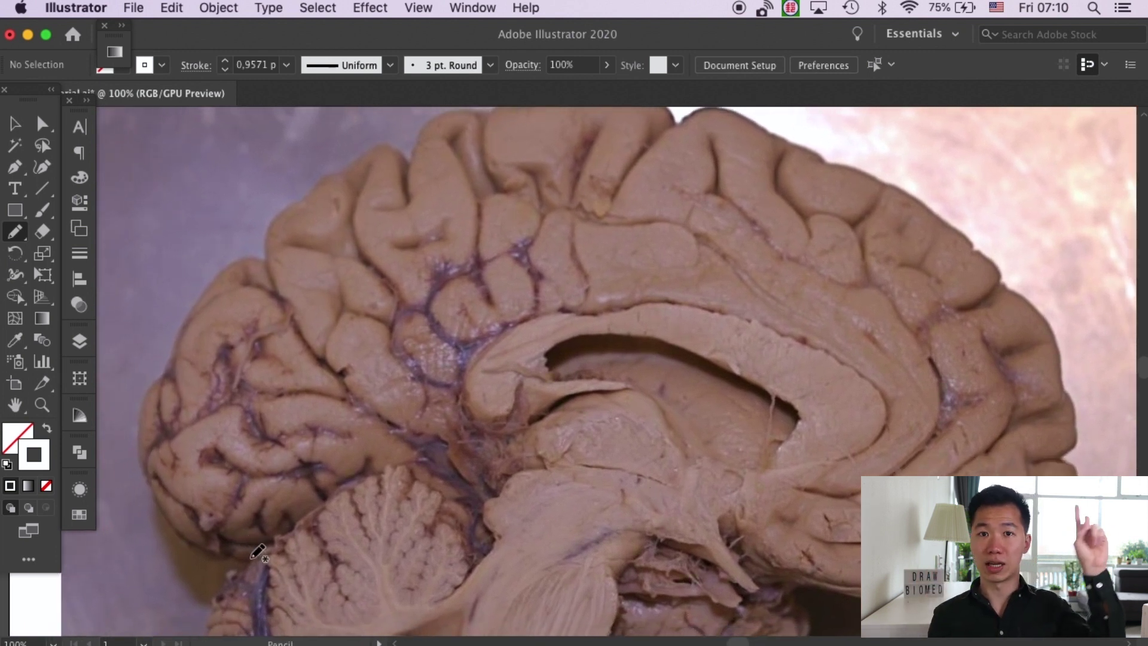
{"action": "mouse_move", "coordinate": [252, 560]}
{"action": "left_mouse_down"}
{"action": "mouse_move", "coordinate": [201, 553]}
{"action": "mouse_move", "coordinate": [155, 491]}
{"action": "mouse_move", "coordinate": [135, 435]}
{"action": "mouse_move", "coordinate": [141, 416]}
{"action": "mouse_move", "coordinate": [201, 293]}
{"action": "mouse_move", "coordinate": [245, 254]}
{"action": "mouse_move", "coordinate": [263, 264]}
{"action": "mouse_move", "coordinate": [278, 217]}
{"action": "mouse_move", "coordinate": [373, 150]}
{"action": "mouse_move", "coordinate": [412, 163]}
{"action": "mouse_move", "coordinate": [348, 308]}
{"action": "mouse_move", "coordinate": [308, 357]}
{"action": "mouse_move", "coordinate": [668, 199]}
{"action": "mouse_move", "coordinate": [941, 361]}
{"action": "left_mouse_up"}
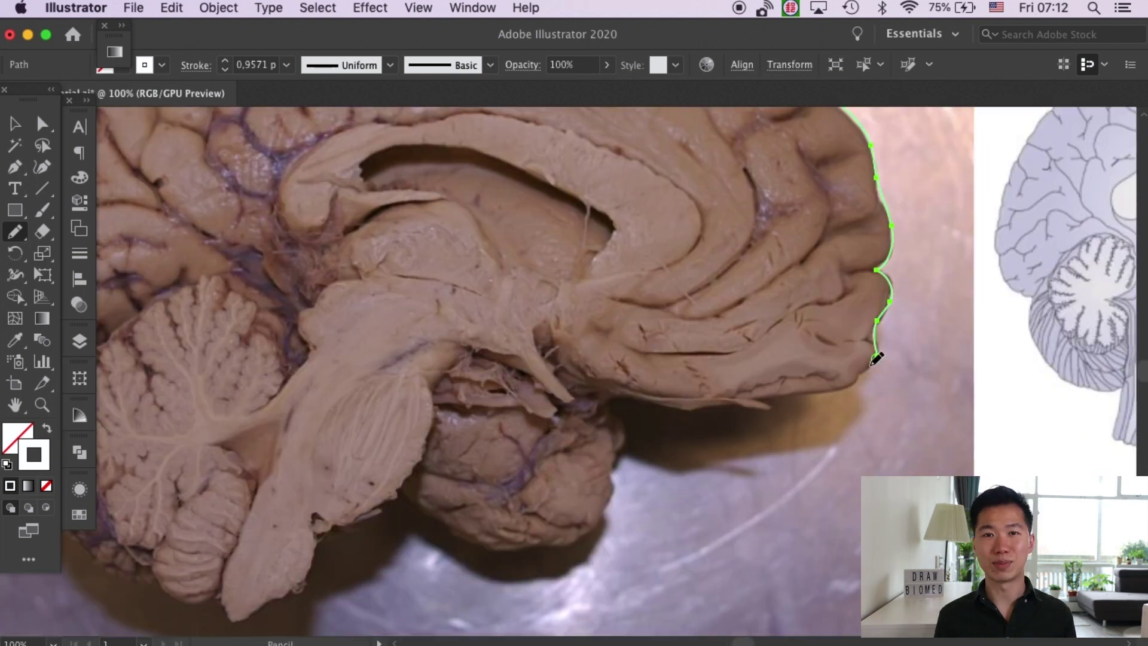
{"action": "left_click_drag", "start_coordinate": [877, 359], "coordinate": [576, 410]}
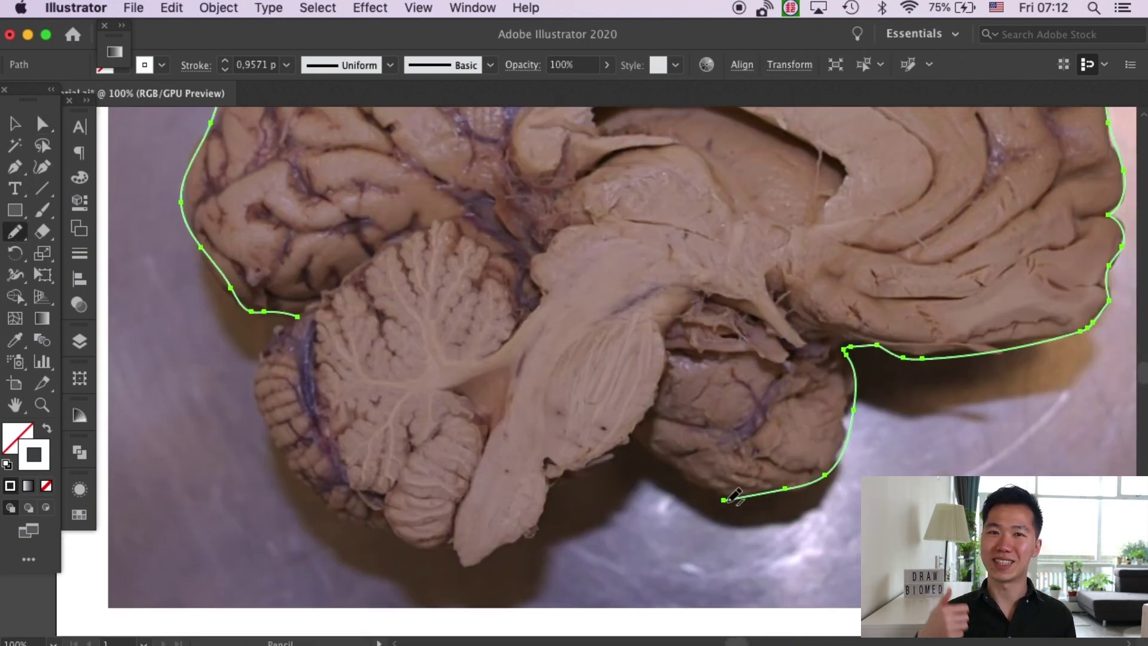
{"action": "left_click_drag", "start_coordinate": [725, 495], "coordinate": [554, 475]}
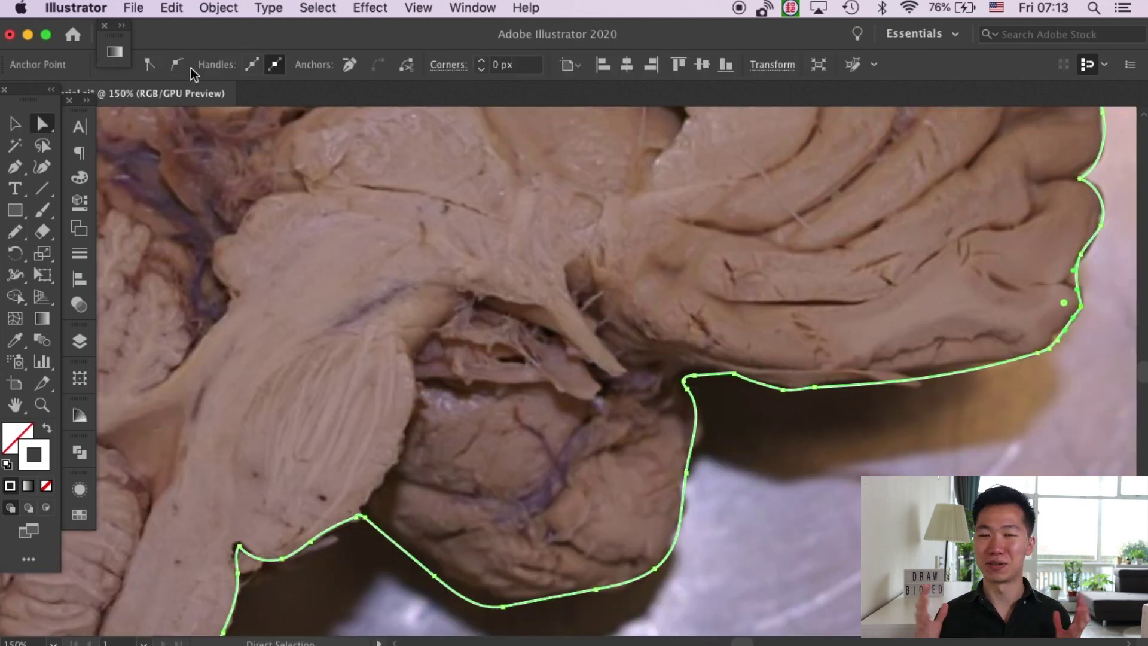
Step: Adjust the outline's anchor points to follow the cortex folds, then deselect
{"action": "left_click_drag", "start_coordinate": [715, 318], "coordinate": [653, 271]}
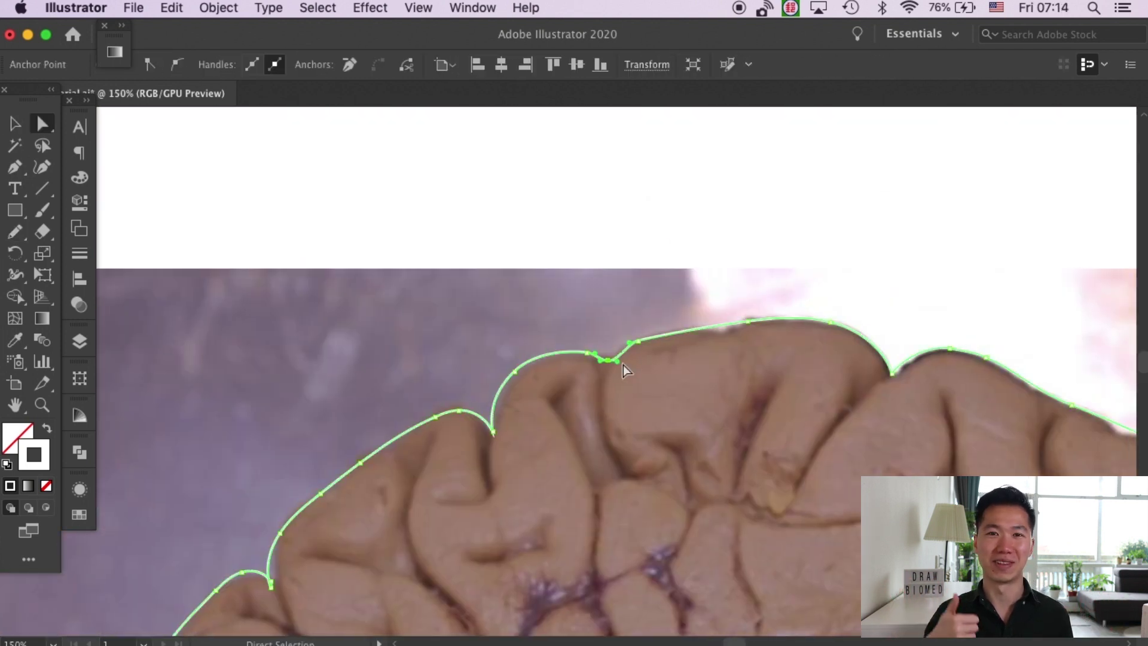
{"action": "left_click_drag", "start_coordinate": [712, 323], "coordinate": [709, 321]}
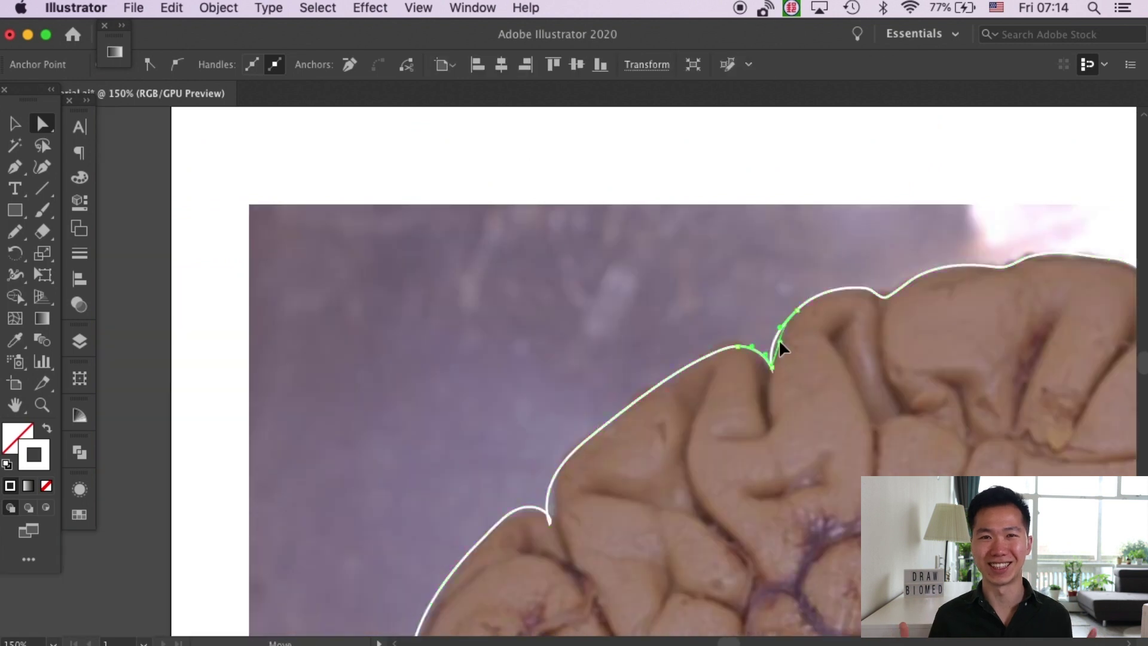
{"action": "left_click_drag", "start_coordinate": [796, 277], "coordinate": [794, 277]}
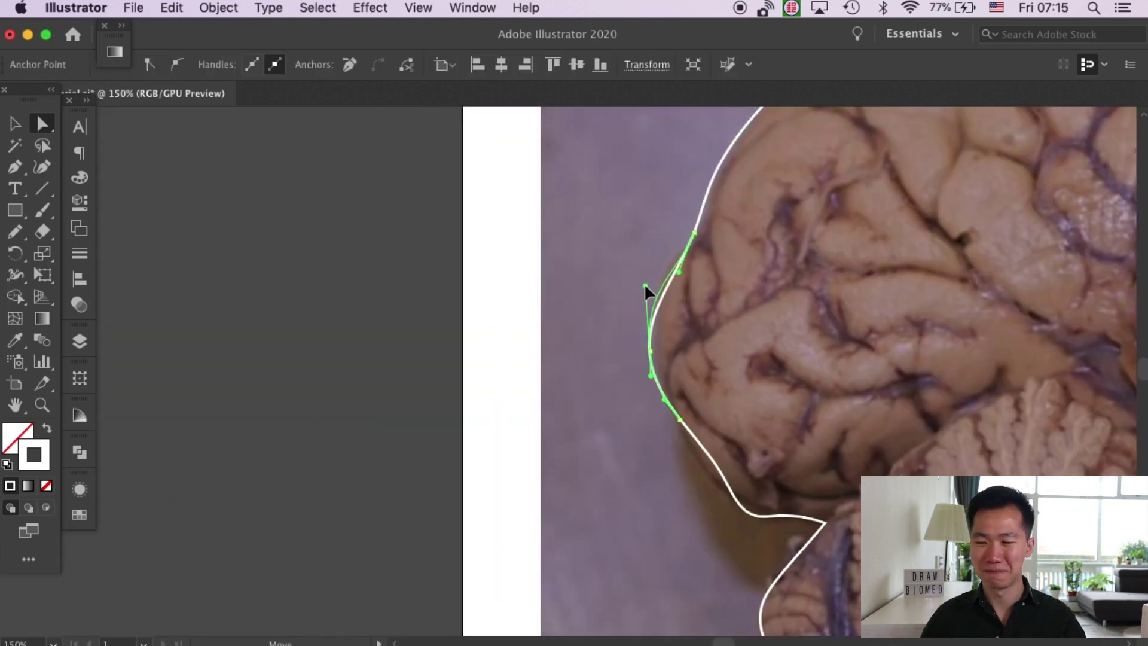
{"action": "left_click", "coordinate": [745, 490]}
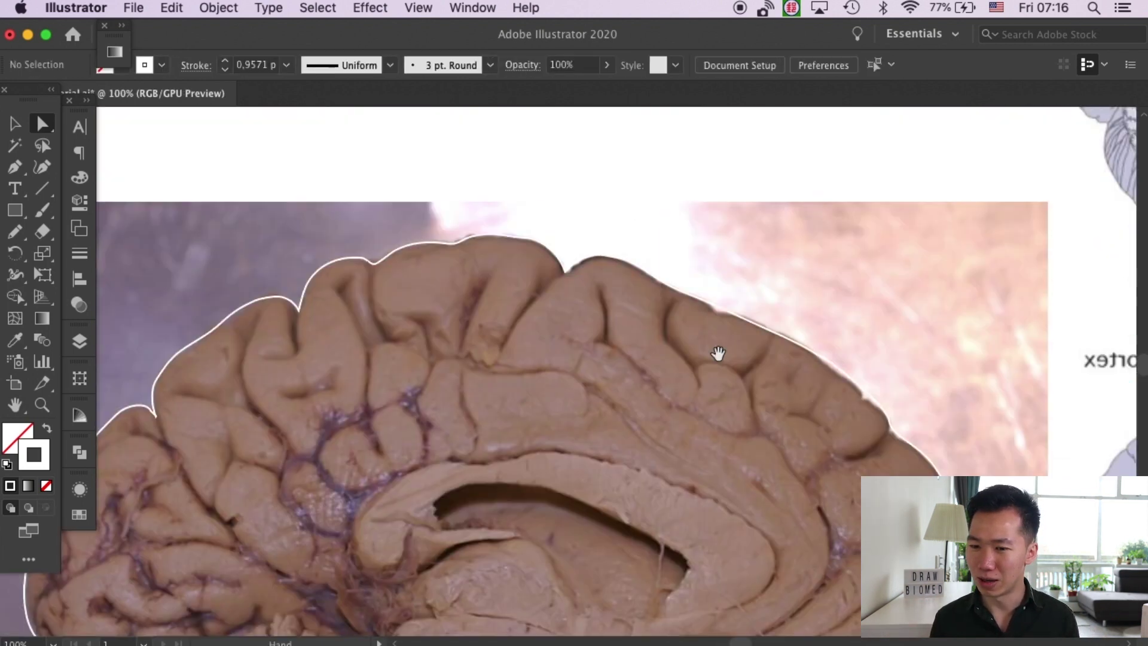
{"action": "left_click", "coordinate": [720, 313]}
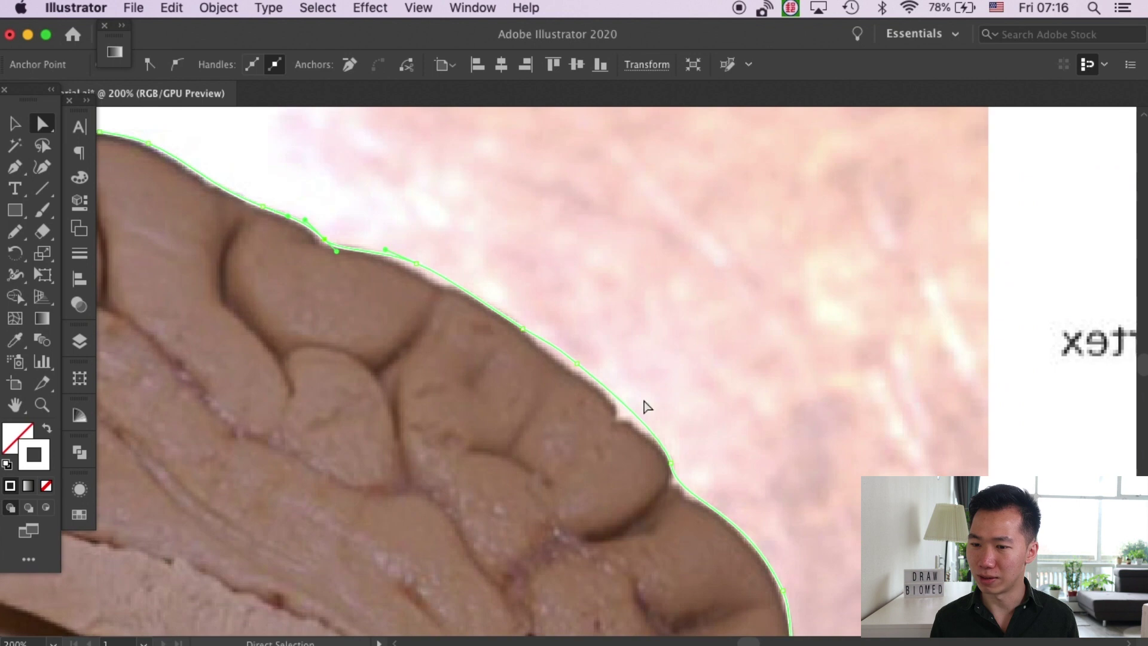
{"action": "key", "text": "super+minus"}
{"action": "key", "text": "super+minus"}
{"action": "key", "text": "super+minus"}
{"action": "key", "text": "super+minus"}
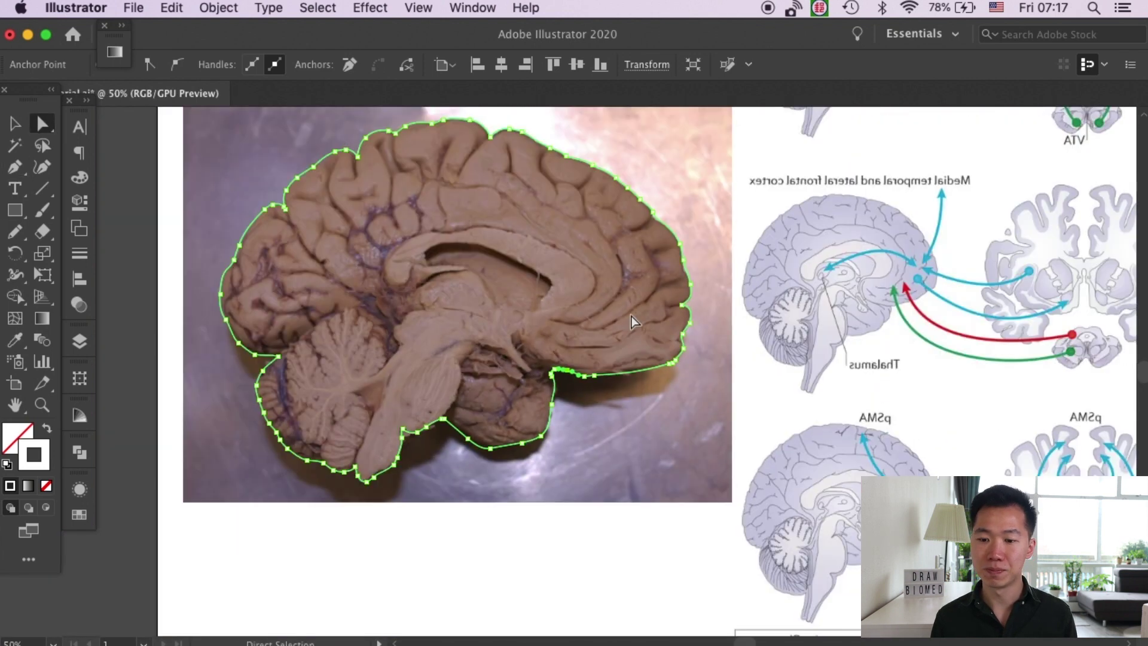
{"action": "left_click_drag", "start_coordinate": [558, 303], "coordinate": [658, 331]}
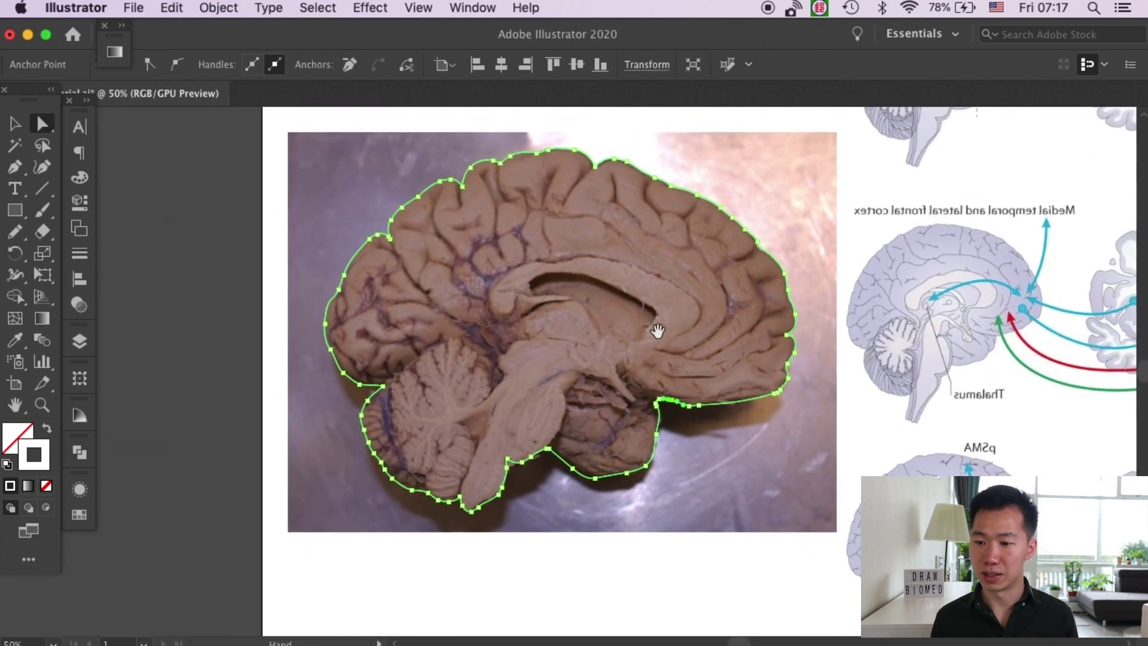
{"action": "left_click", "coordinate": [768, 182]}
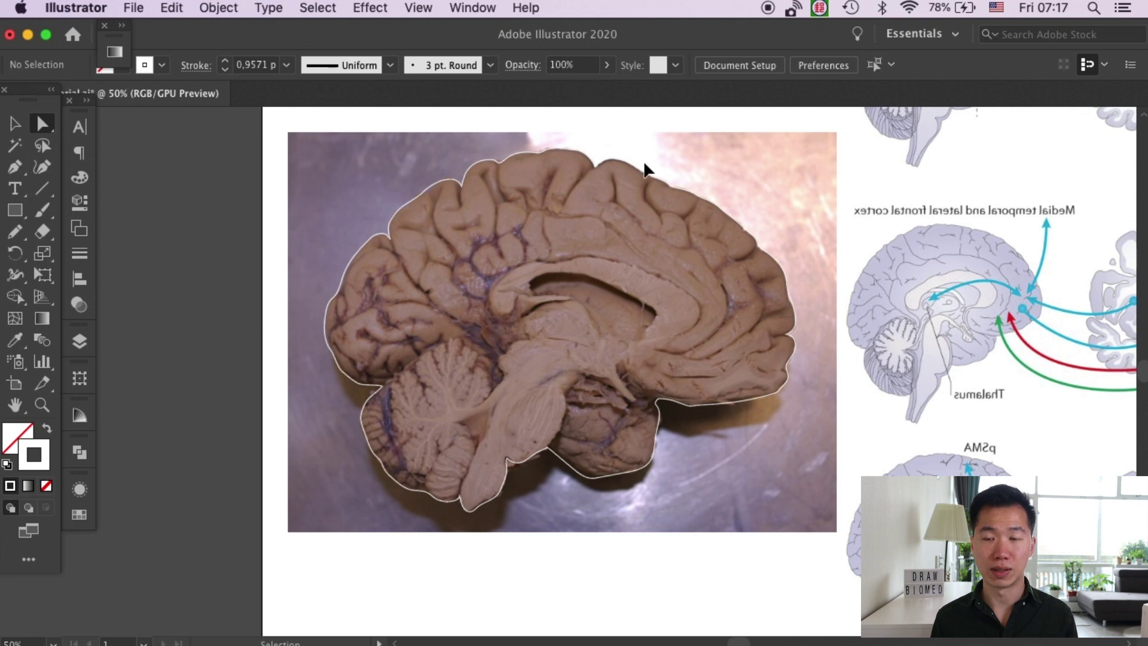
Step: Save the document and move the traced brain outline to the left of the photo
{"action": "key", "text": "super+s"}
{"action": "key", "text": "v"}
{"action": "left_click", "coordinate": [651, 178]}
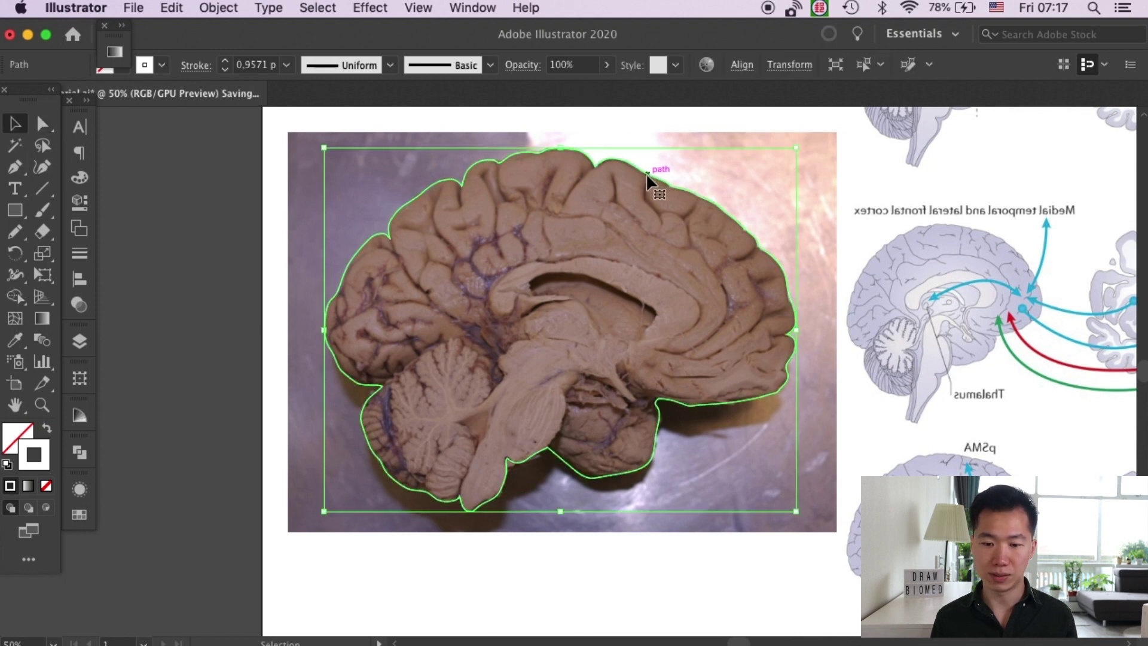
{"action": "left_click_drag", "start_coordinate": [644, 175], "coordinate": [293, 203]}
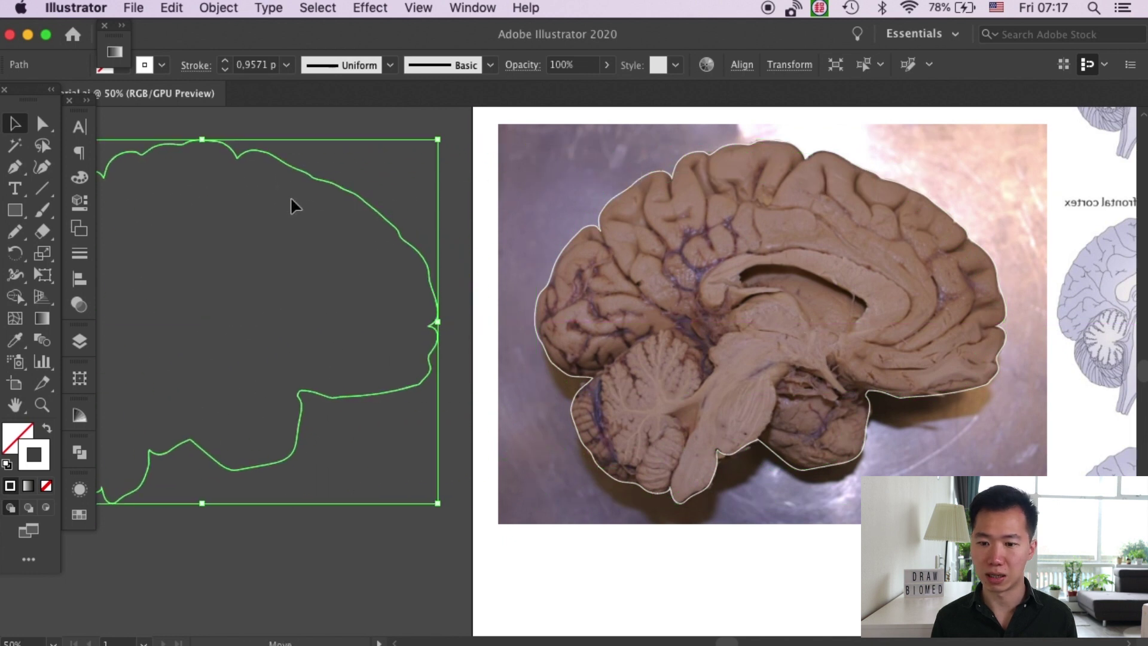
{"action": "left_click", "coordinate": [456, 200]}
Step: Fill the left brain shape with the lightest pink tint from the Color Guide
{"action": "scroll", "coordinate": [456, 200], "scroll_direction": "left", "scroll_amount": 5}
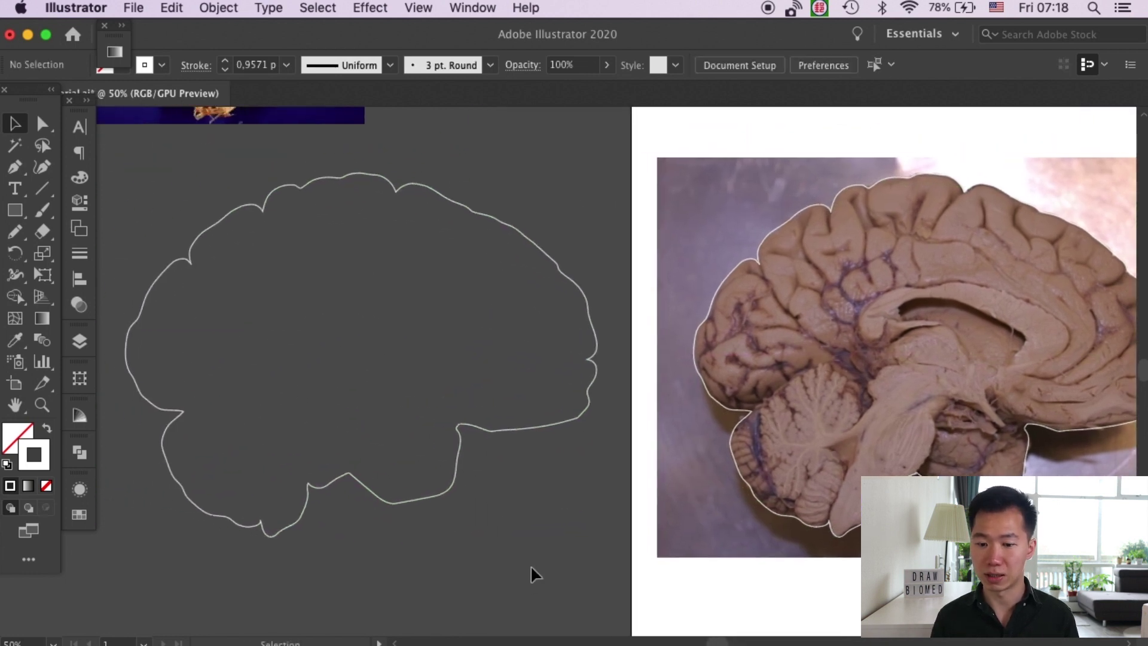
{"action": "left_click", "coordinate": [586, 302]}
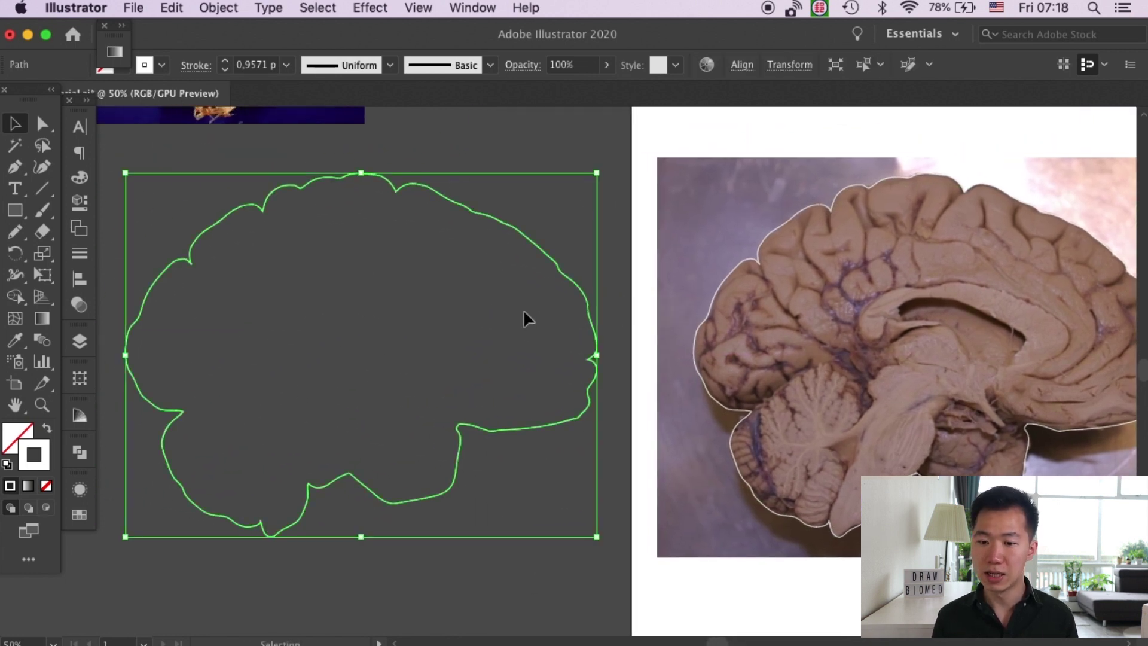
{"action": "left_click", "coordinate": [18, 441]}
{"action": "left_click", "coordinate": [79, 514]}
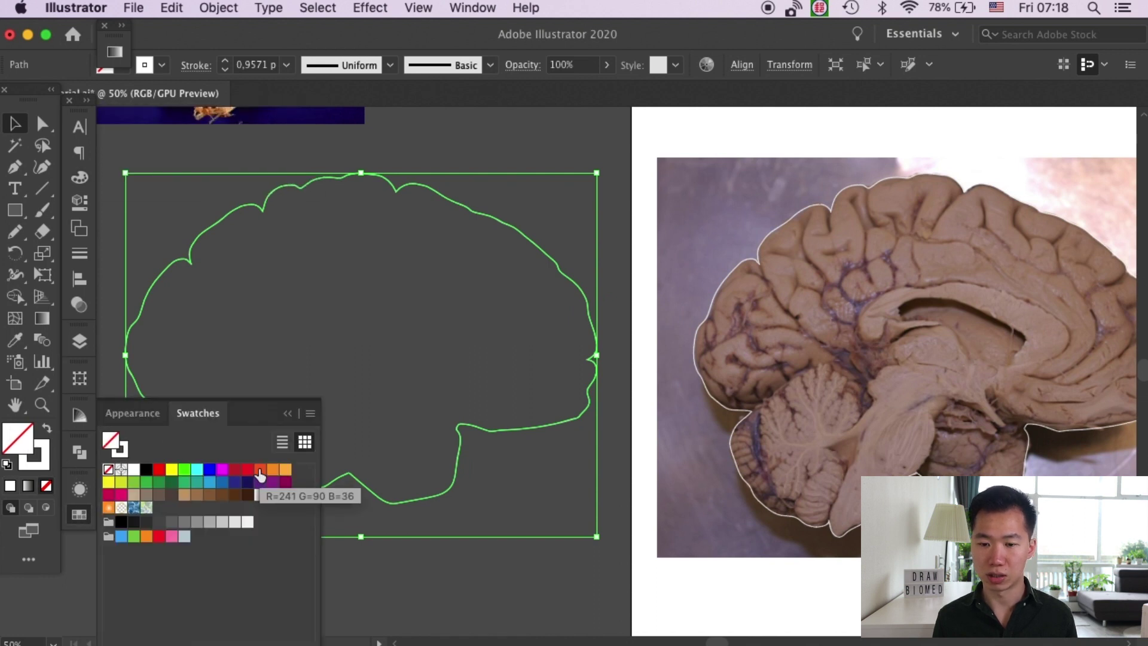
{"action": "left_click", "coordinate": [261, 470]}
{"action": "left_click", "coordinate": [79, 417]}
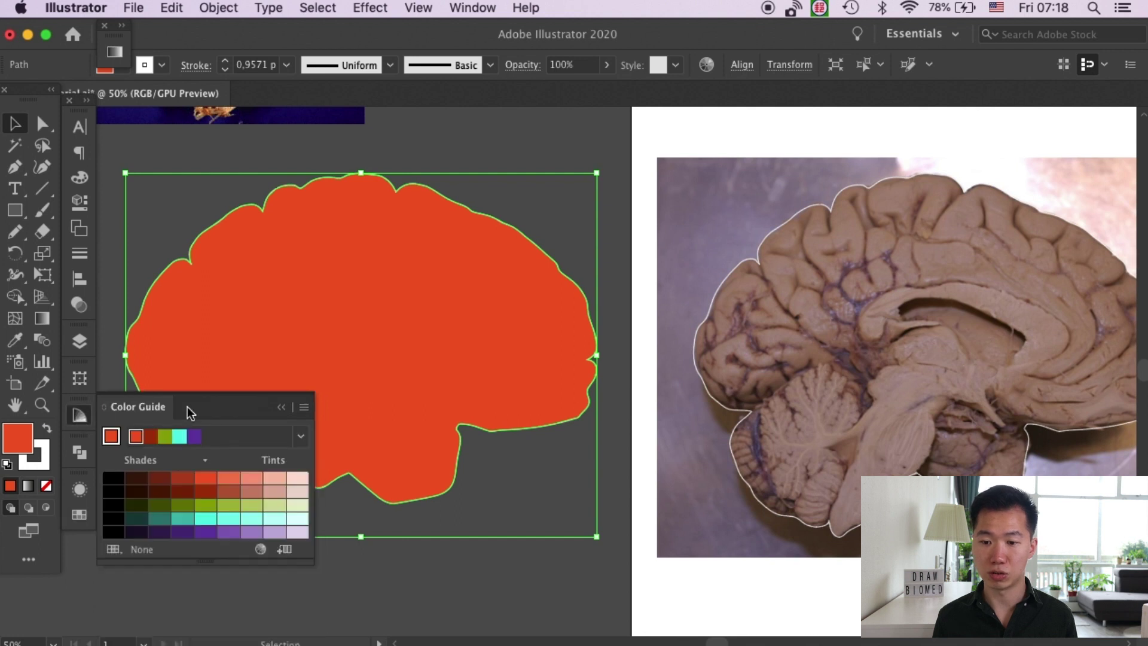
{"action": "left_click", "coordinate": [299, 485]}
{"action": "left_click", "coordinate": [645, 252]}
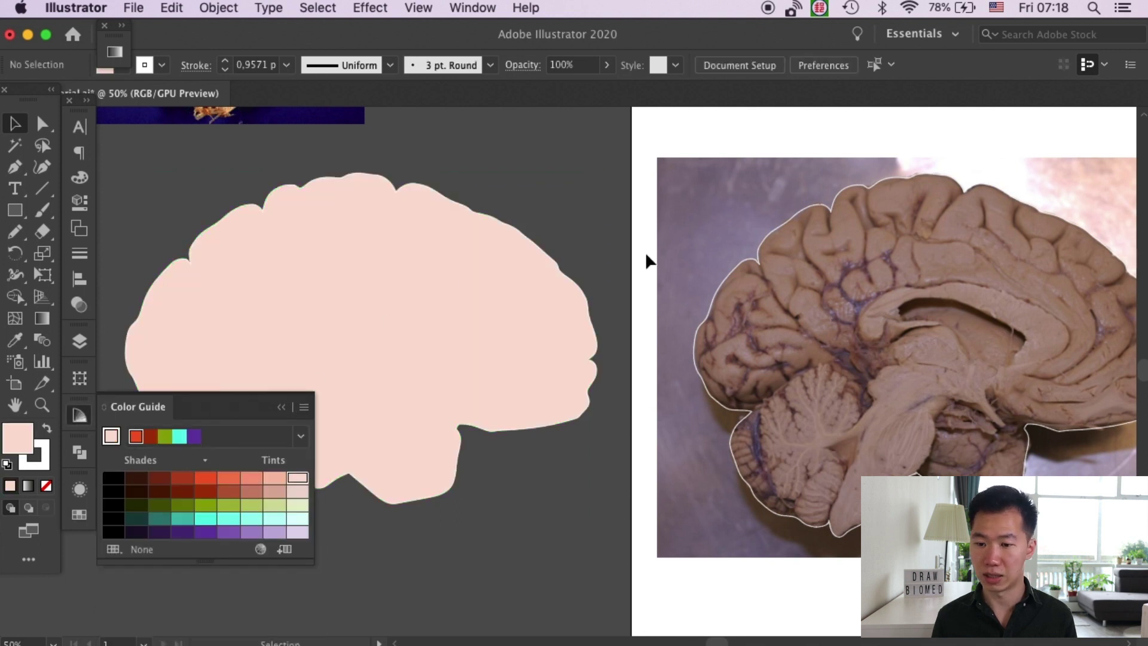
Step: Give the outline on the photo a pale pink fcded3 fill, no stroke, and reduced opacity
{"action": "left_click_drag", "start_coordinate": [645, 252], "coordinate": [470, 252]}
{"action": "left_click", "coordinate": [633, 254]}
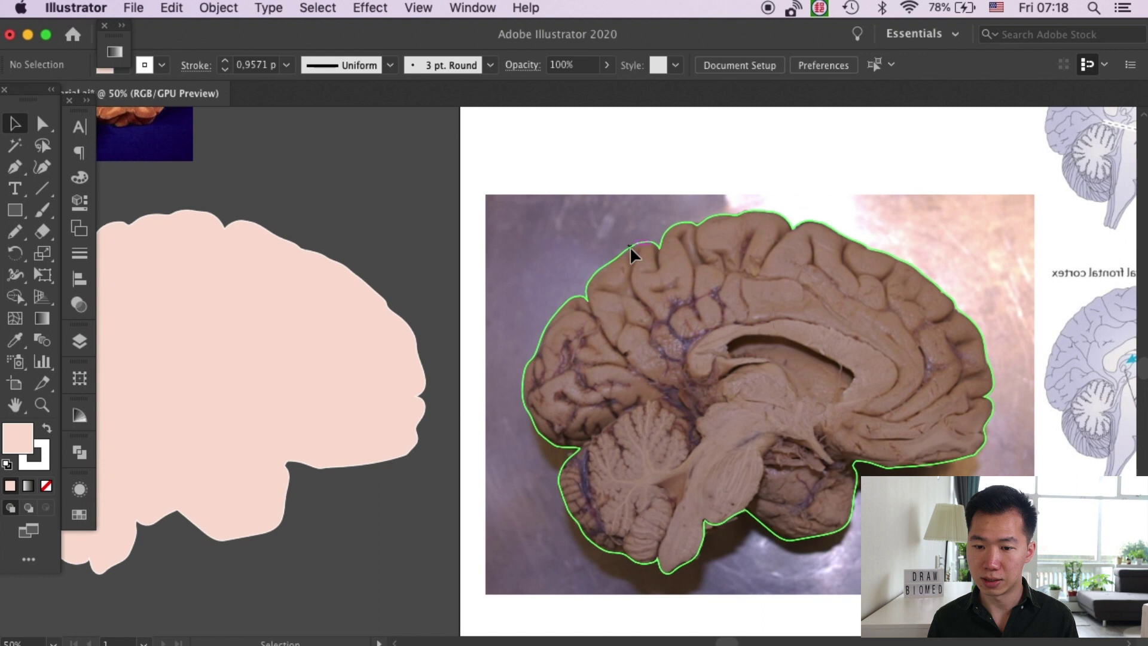
{"action": "left_click", "coordinate": [7, 489]}
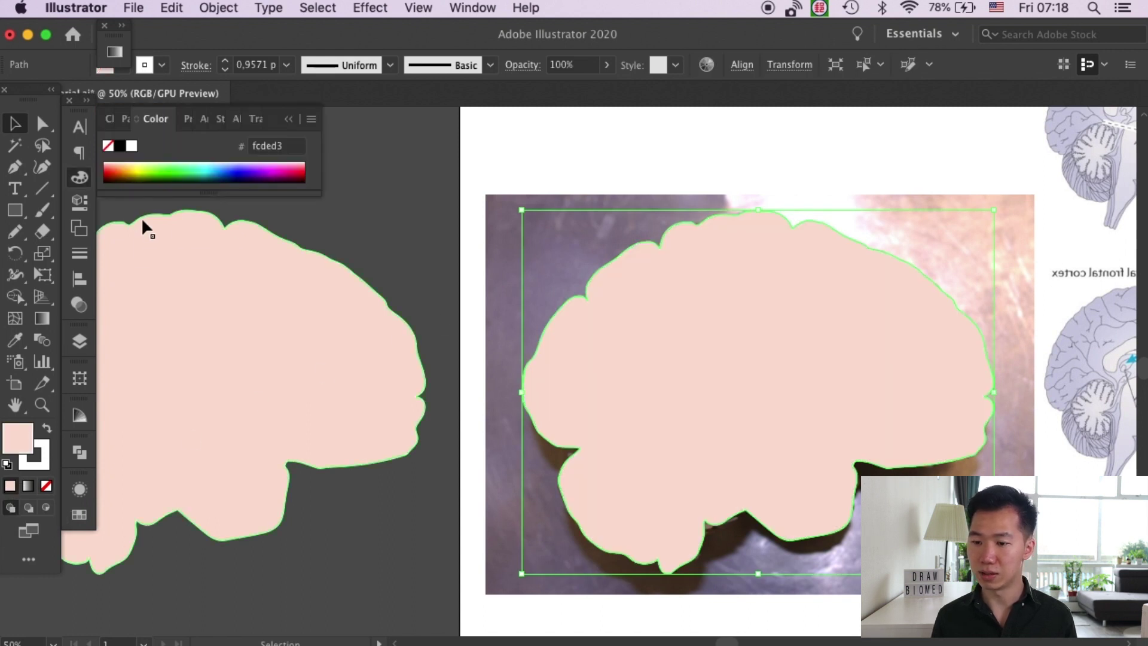
{"action": "key", "text": "slash"}
{"action": "left_click", "coordinate": [607, 66]}
{"action": "left_click_drag", "start_coordinate": [584, 88], "coordinate": [564, 85]}
{"action": "left_click", "coordinate": [600, 159]}
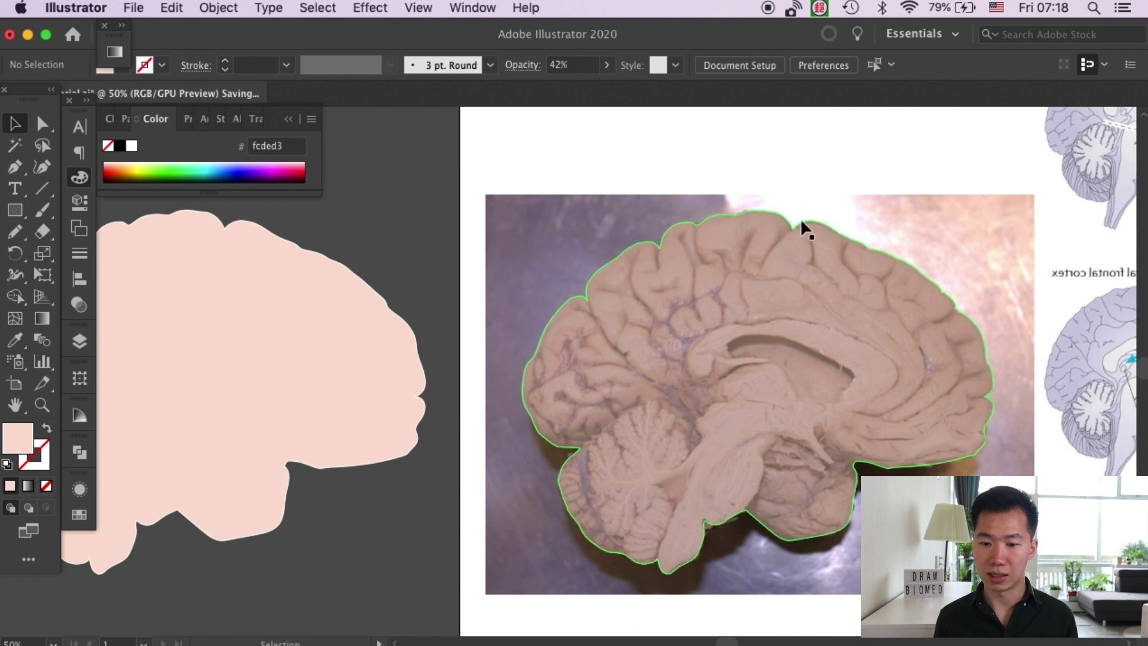
{"action": "key", "text": "super+equal"}
Step: Add a new layer and select the pink brain path inside Reference photos
{"action": "scroll", "coordinate": [822, 236], "scroll_direction": "right", "scroll_amount": 5}
{"action": "left_click", "coordinate": [79, 342]}
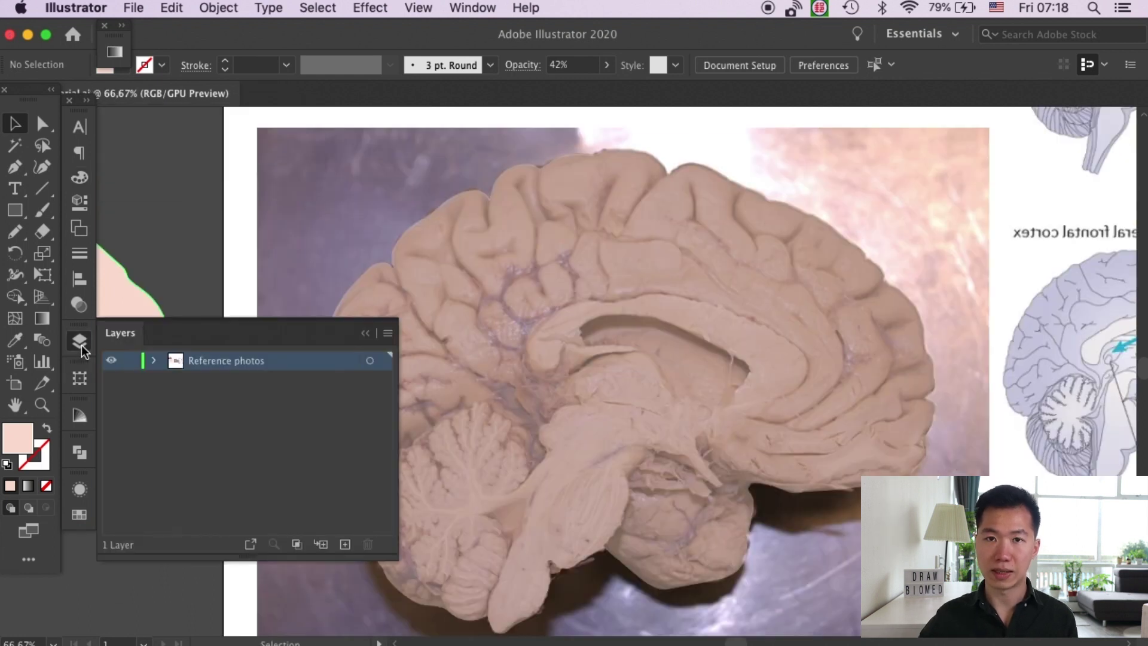
{"action": "left_click", "coordinate": [345, 544]}
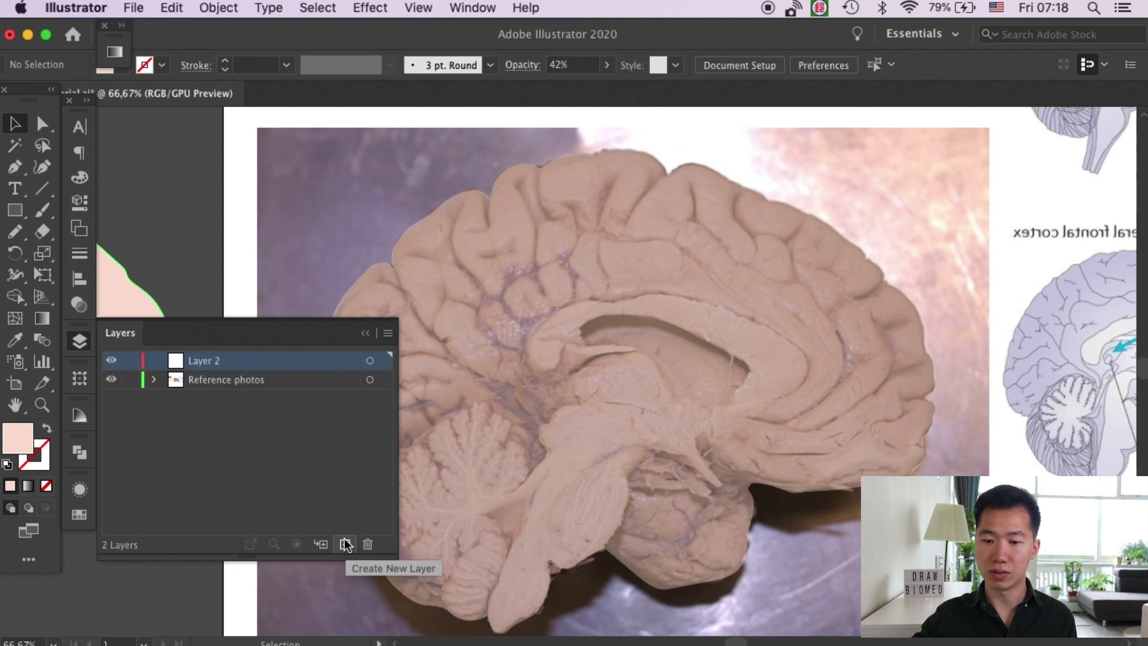
{"action": "left_click", "coordinate": [562, 235]}
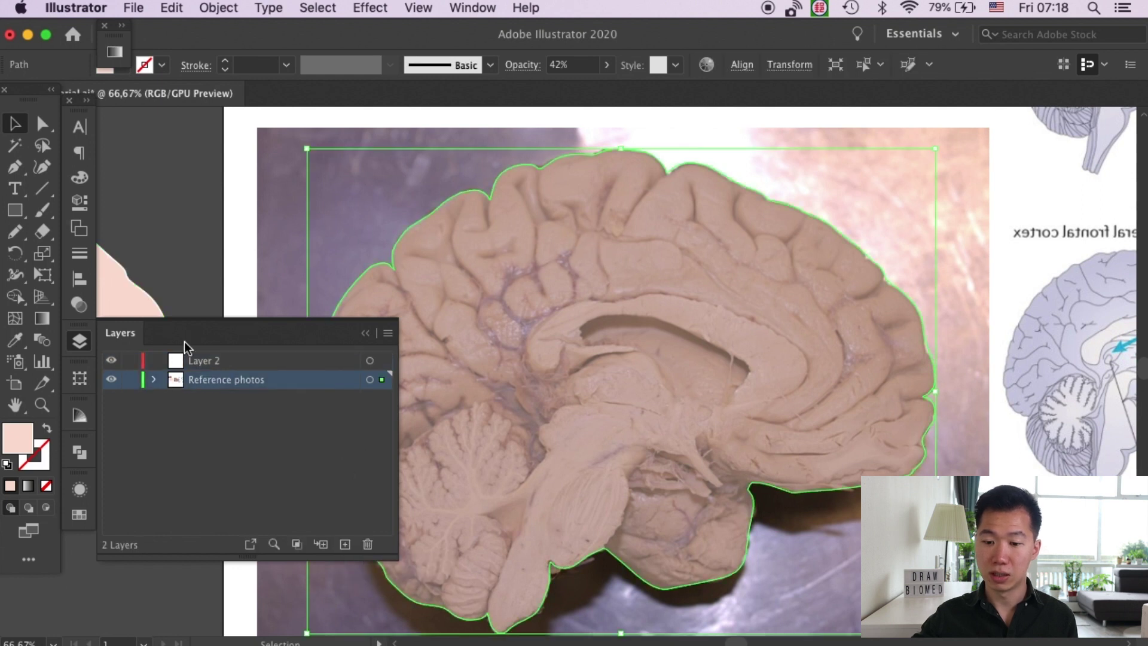
{"action": "left_click", "coordinate": [155, 380]}
{"action": "left_click", "coordinate": [262, 417]}
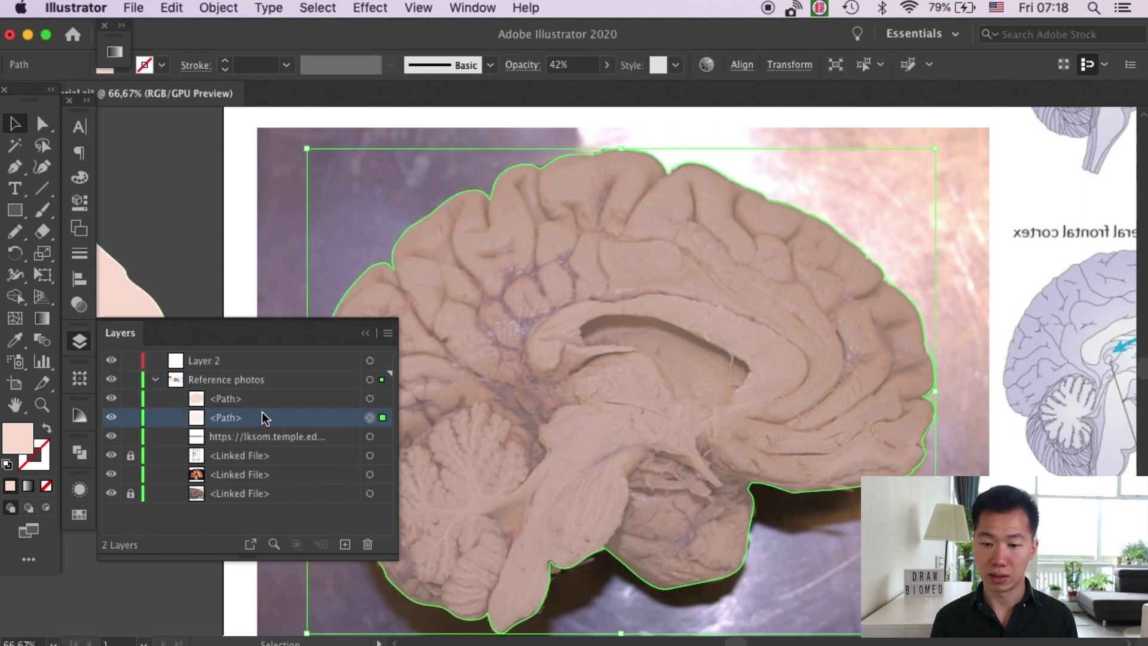
Step: Cut the pink brain path and paste it in place on Layer 2
{"action": "key", "text": "a"}
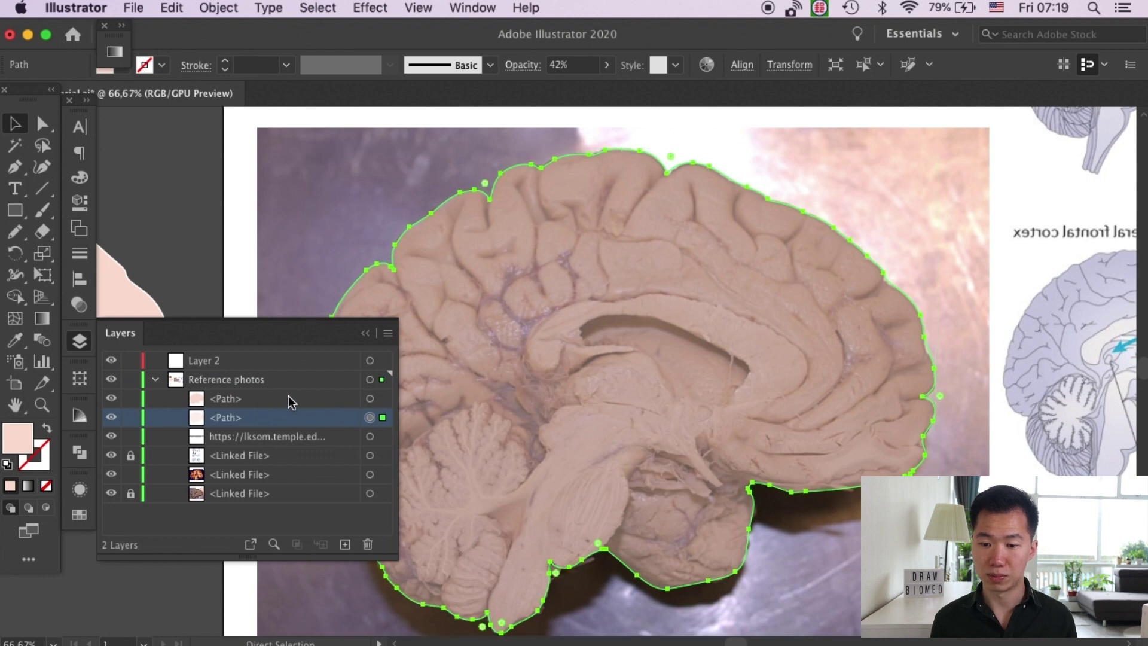
{"action": "key", "text": "Delete"}
{"action": "left_click", "coordinate": [242, 365]}
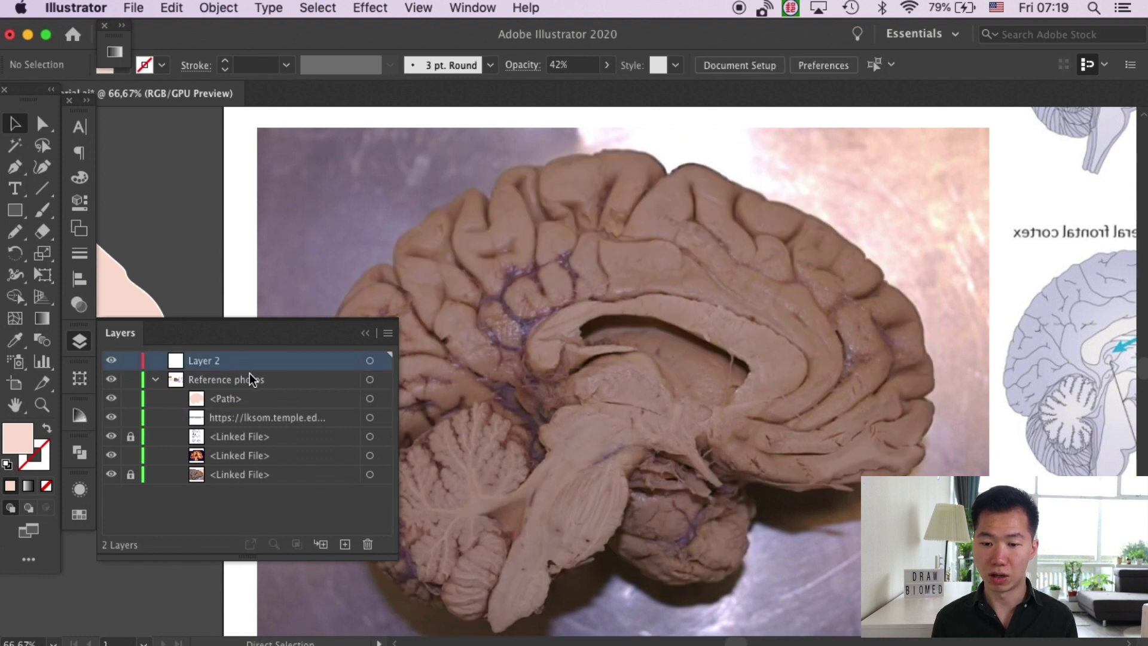
{"action": "key", "text": "v"}
{"action": "key", "text": "ctrl+f"}
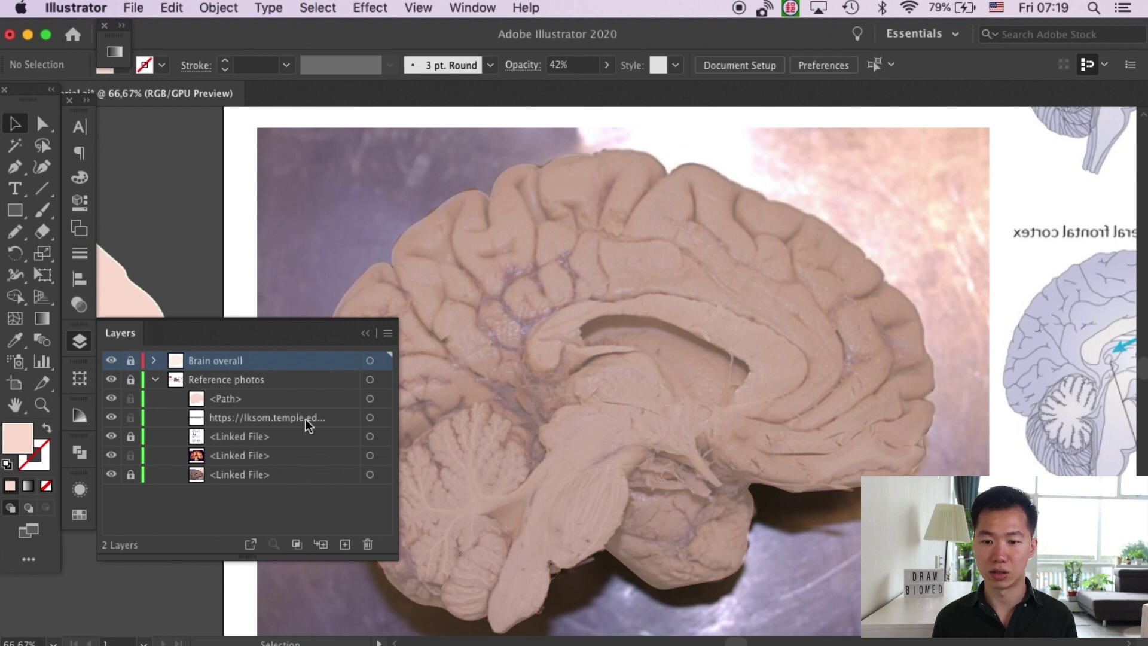
Step: Add a new top layer named 'Sulci'
{"action": "left_click", "coordinate": [344, 544]}
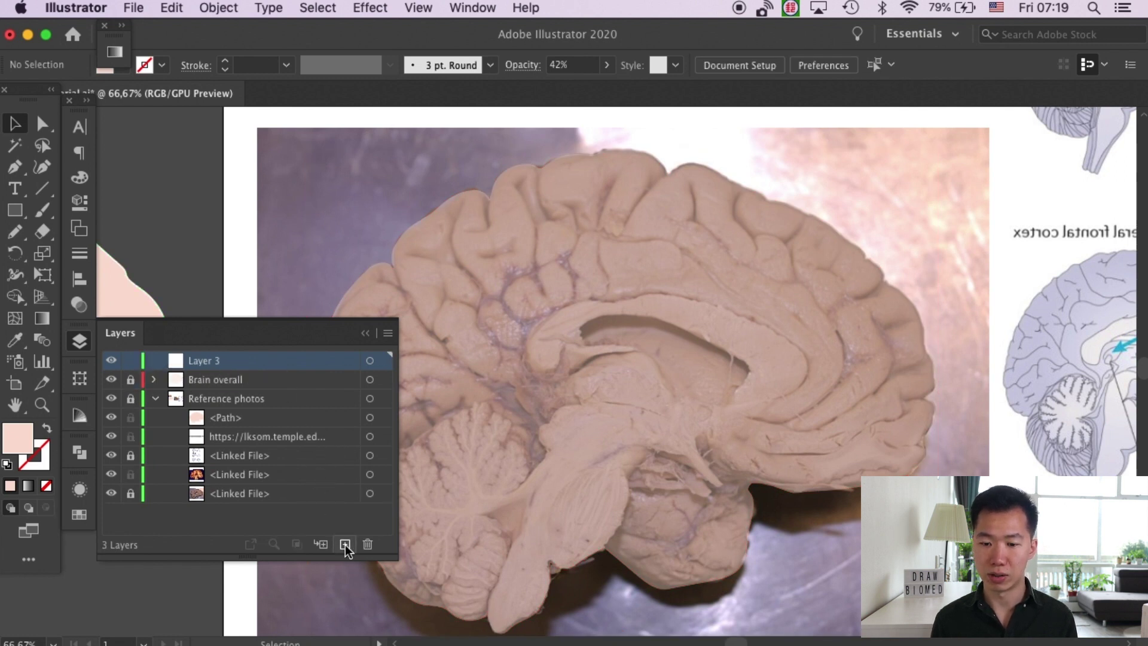
{"action": "double_click", "coordinate": [203, 360]}
{"action": "type", "text": "S"}
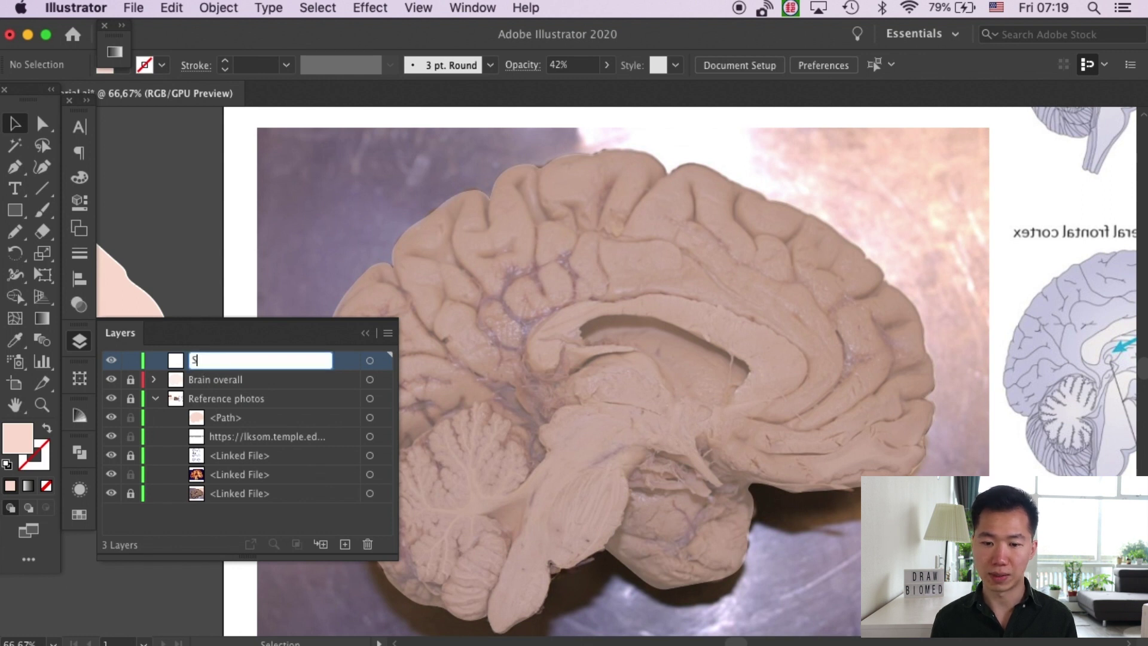
{"action": "type", "text": "ulci"}
{"action": "key", "text": "Return"}
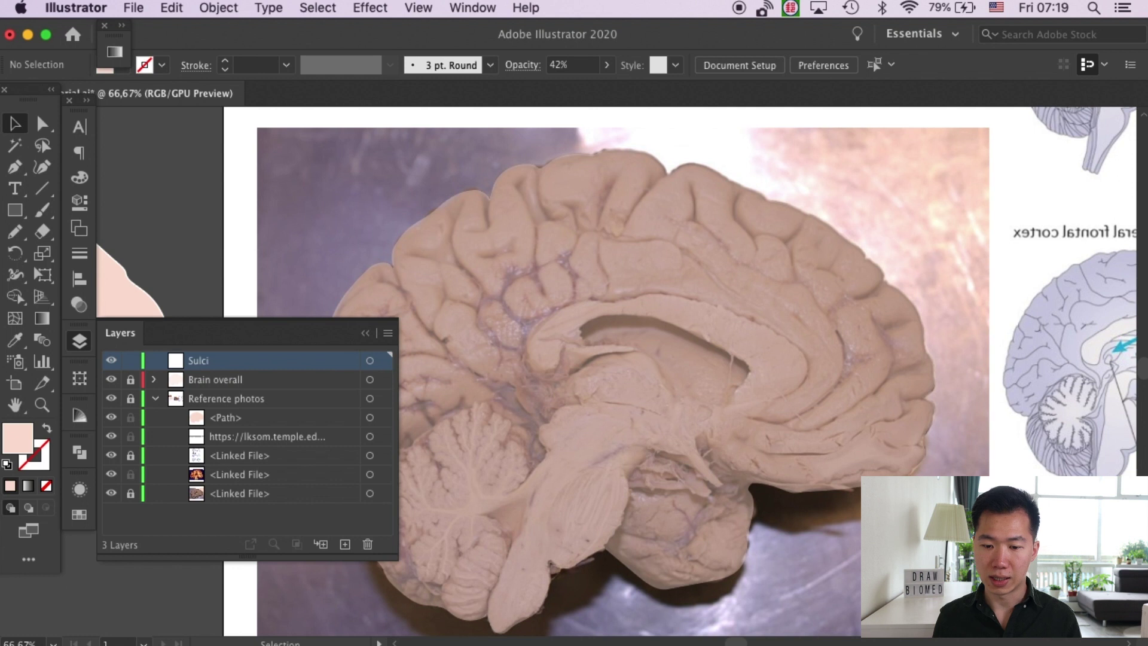
Step: Choose the Pencil with fill None and the red swatch (R=193 G=39 B=45) as stroke
{"action": "left_click", "coordinate": [192, 240]}
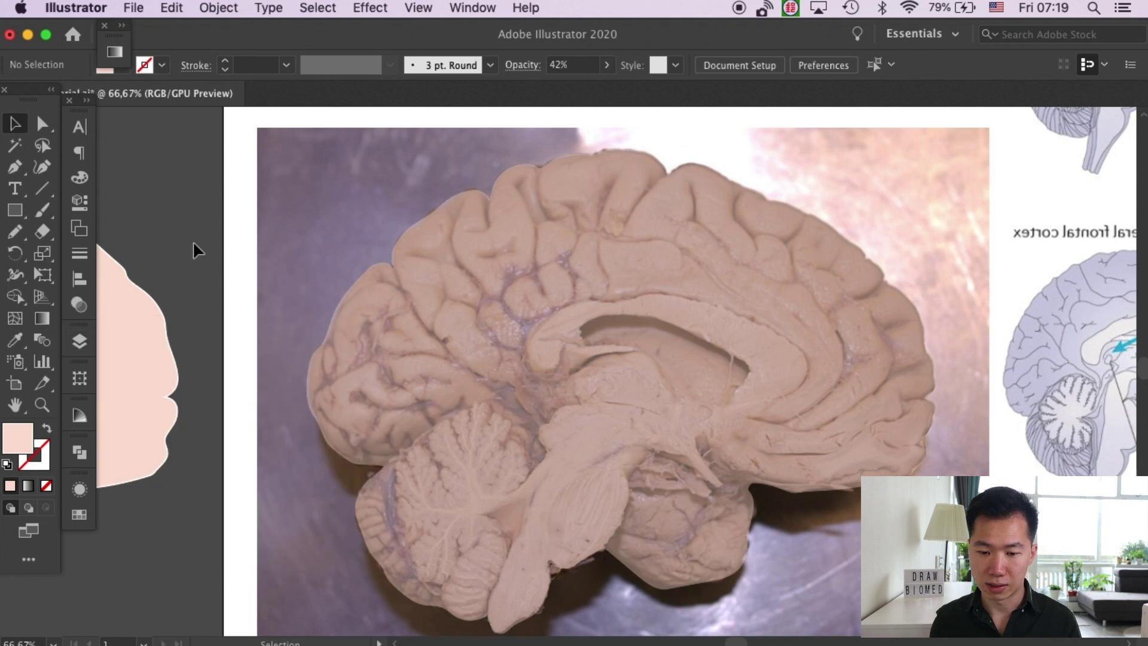
{"action": "left_click", "coordinate": [17, 234]}
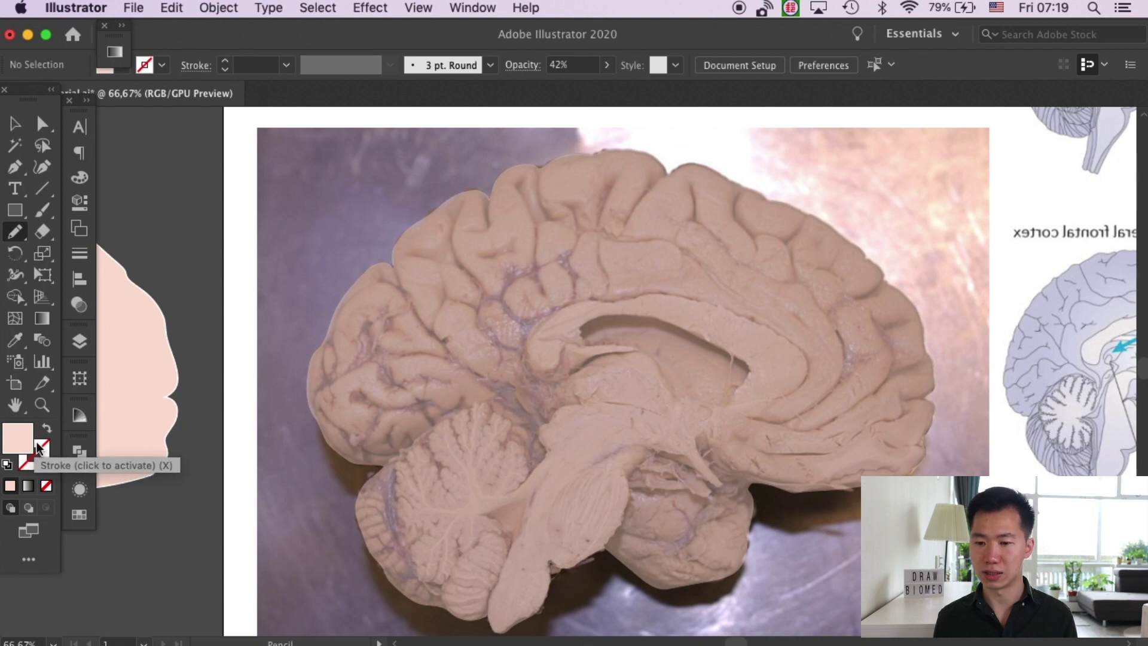
{"action": "left_click", "coordinate": [45, 486]}
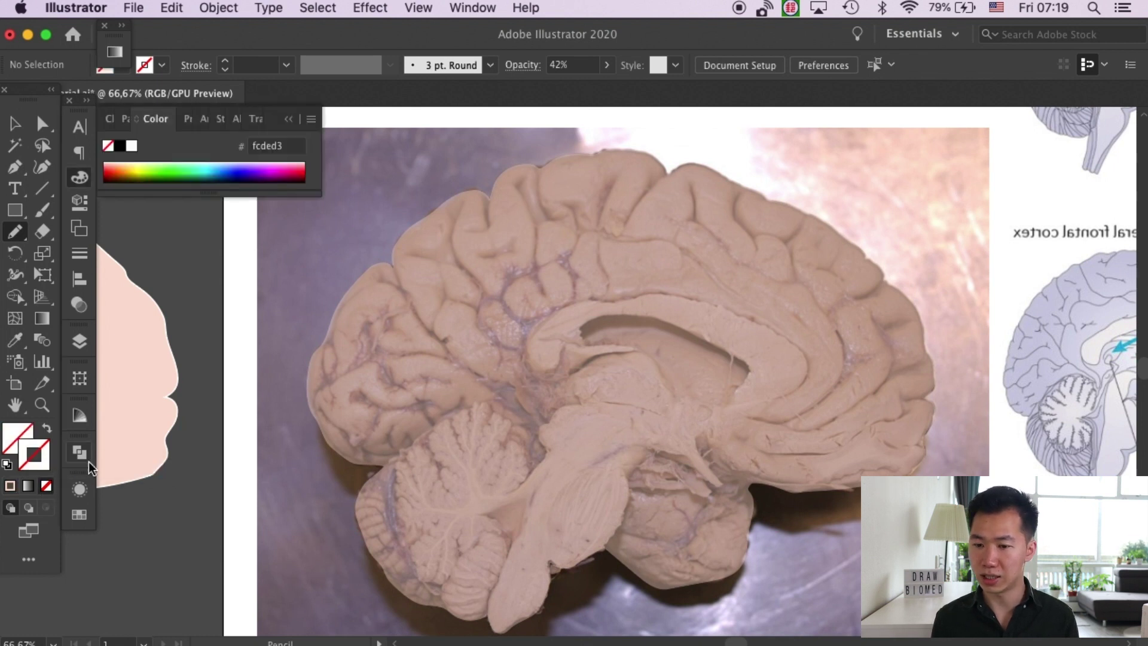
{"action": "left_click", "coordinate": [79, 515]}
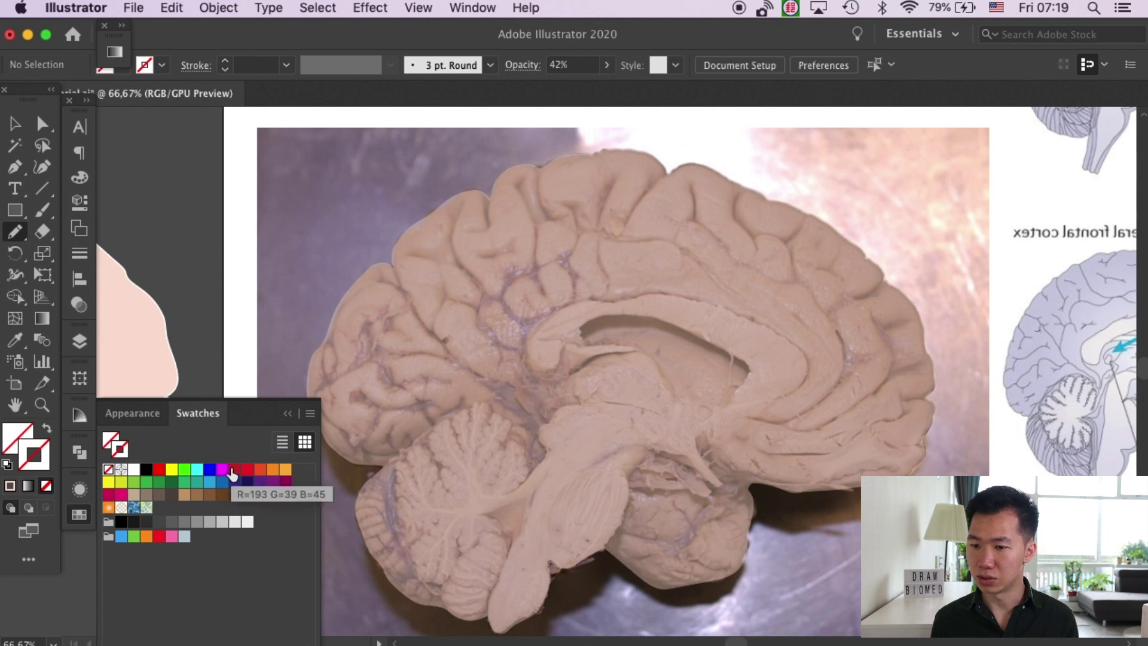
{"action": "left_click", "coordinate": [160, 469]}
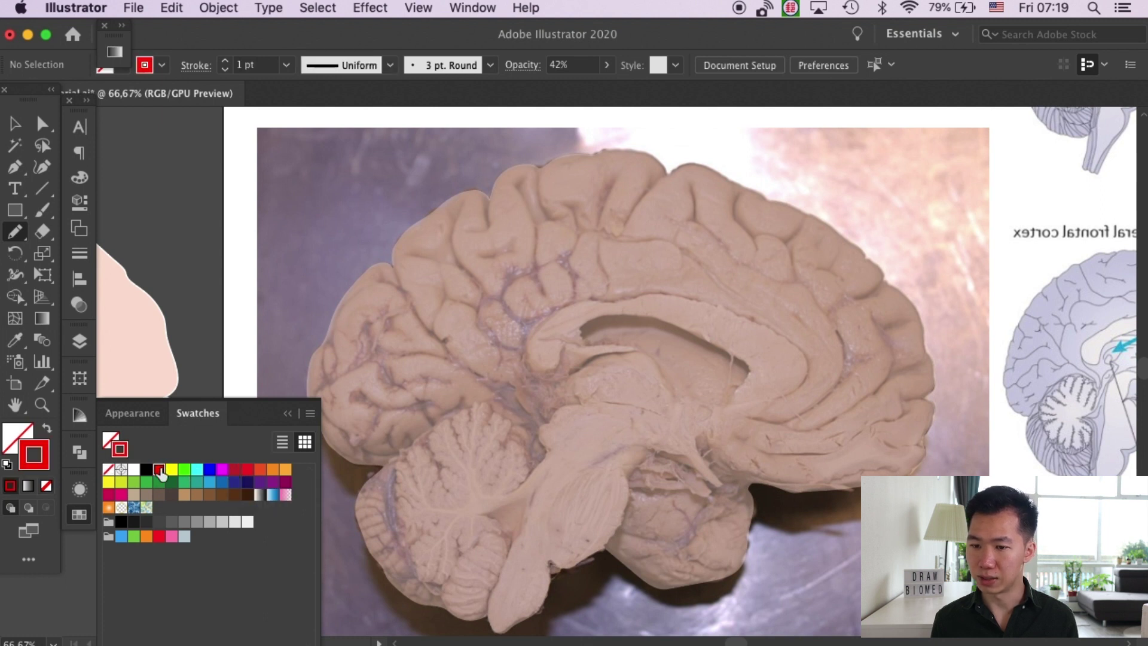
{"action": "left_click", "coordinate": [285, 414]}
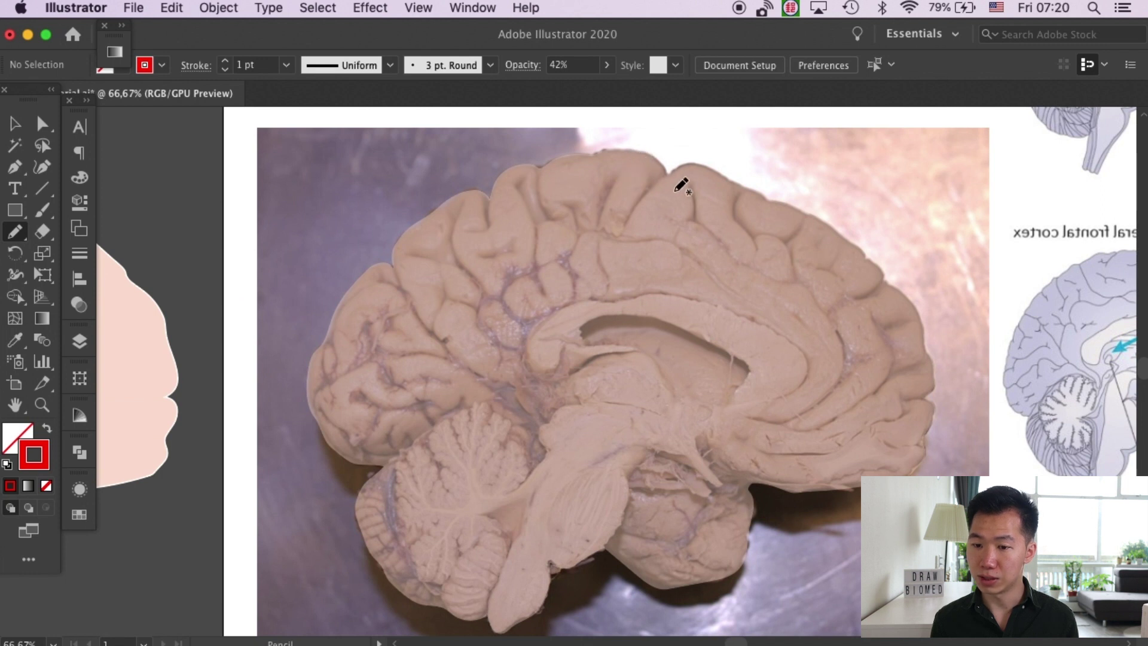
Step: Draw red pencil strokes along the brain's upper edge, front curve and several short sulci
{"action": "key", "text": "super+equal"}
{"action": "mouse_move", "coordinate": [684, 174]}
{"action": "left_mouse_down"}
{"action": "mouse_move", "coordinate": [667, 247]}
{"action": "mouse_move", "coordinate": [476, 241]}
{"action": "mouse_move", "coordinate": [515, 295]}
{"action": "mouse_move", "coordinate": [503, 303]}
{"action": "left_mouse_up"}
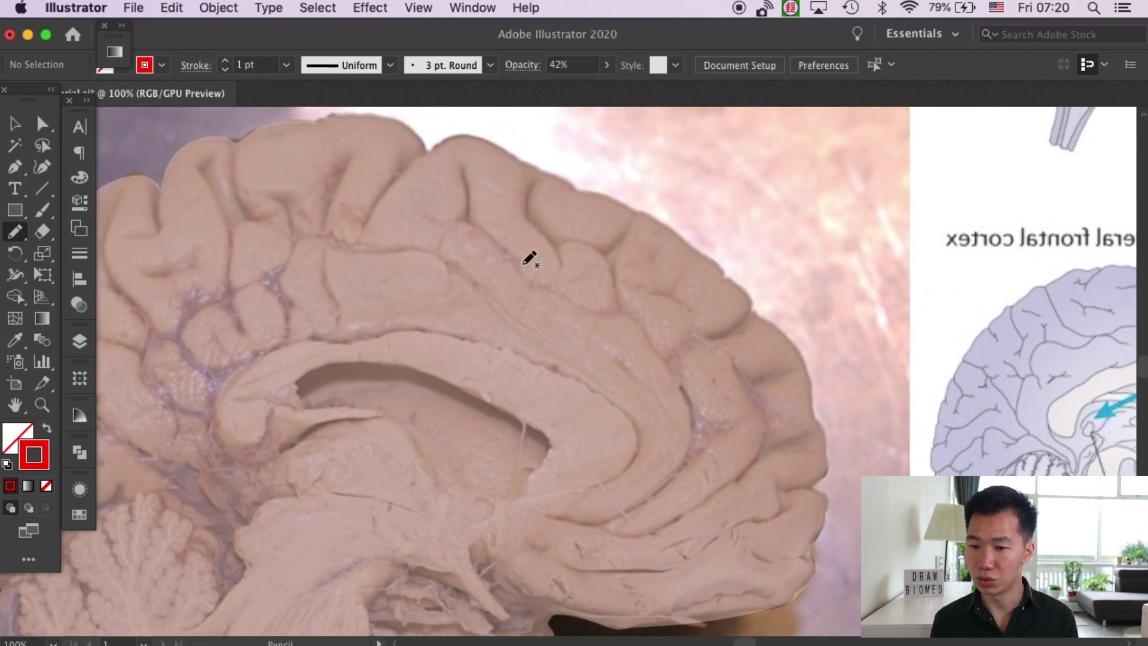
{"action": "mouse_move", "coordinate": [361, 233]}
{"action": "left_mouse_down"}
{"action": "mouse_move", "coordinate": [402, 177]}
{"action": "mouse_move", "coordinate": [450, 139]}
{"action": "mouse_move", "coordinate": [488, 140]}
{"action": "mouse_move", "coordinate": [572, 188]}
{"action": "left_mouse_up"}
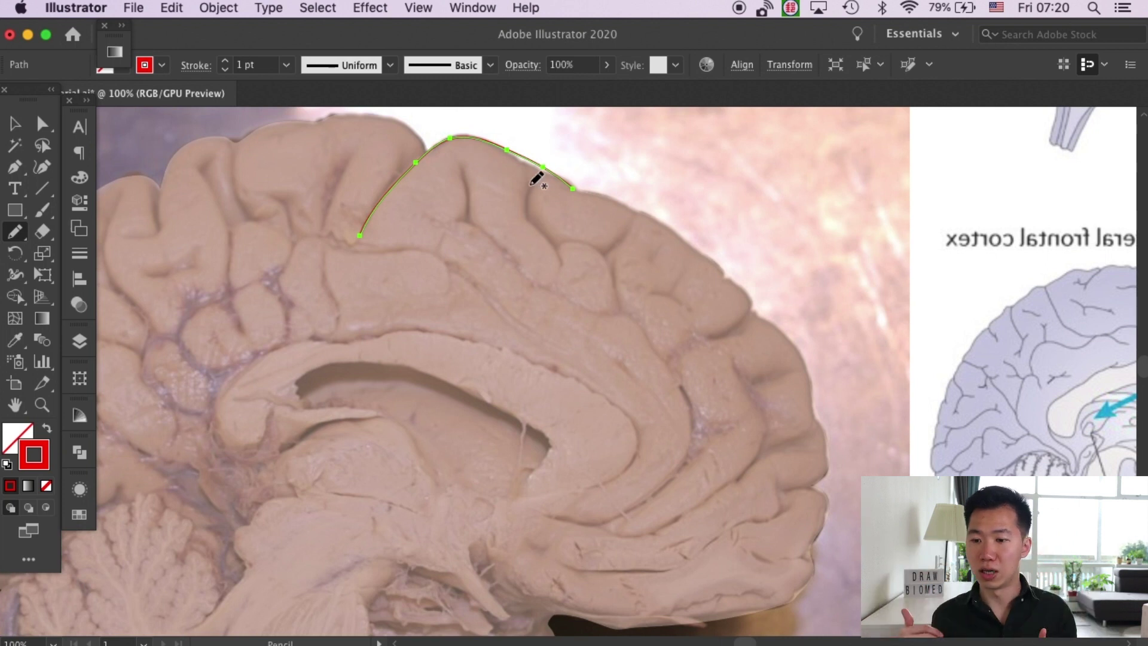
{"action": "mouse_move", "coordinate": [532, 181]}
{"action": "left_mouse_down"}
{"action": "mouse_move", "coordinate": [541, 231]}
{"action": "mouse_move", "coordinate": [561, 258]}
{"action": "left_mouse_up"}
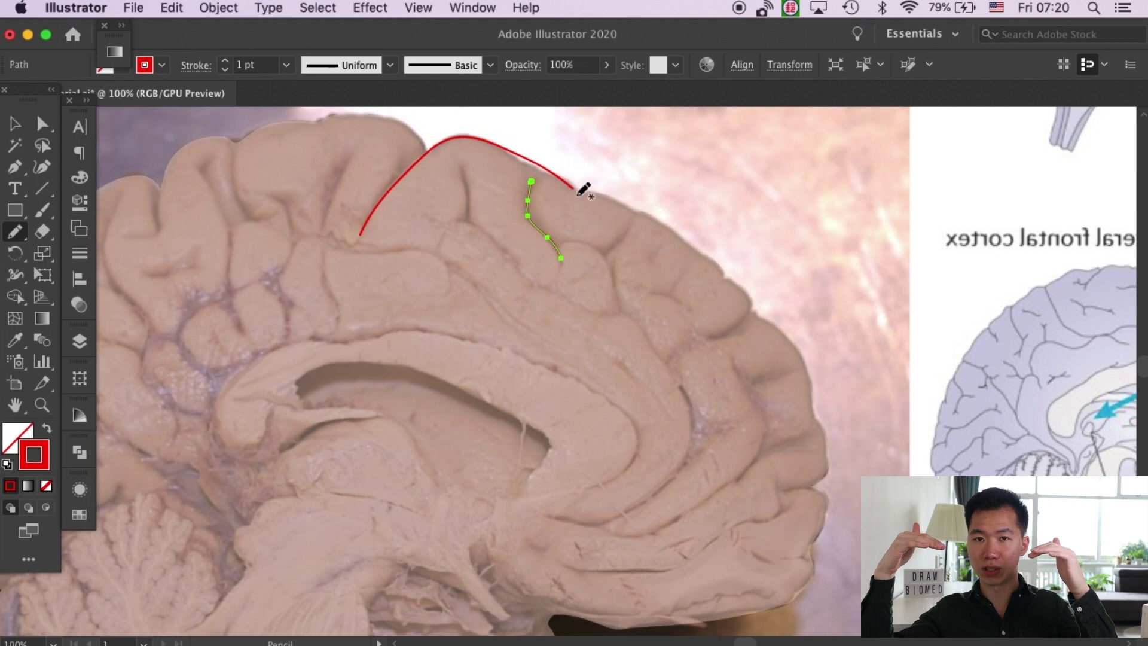
{"action": "left_click_drag", "start_coordinate": [567, 191], "coordinate": [640, 205]}
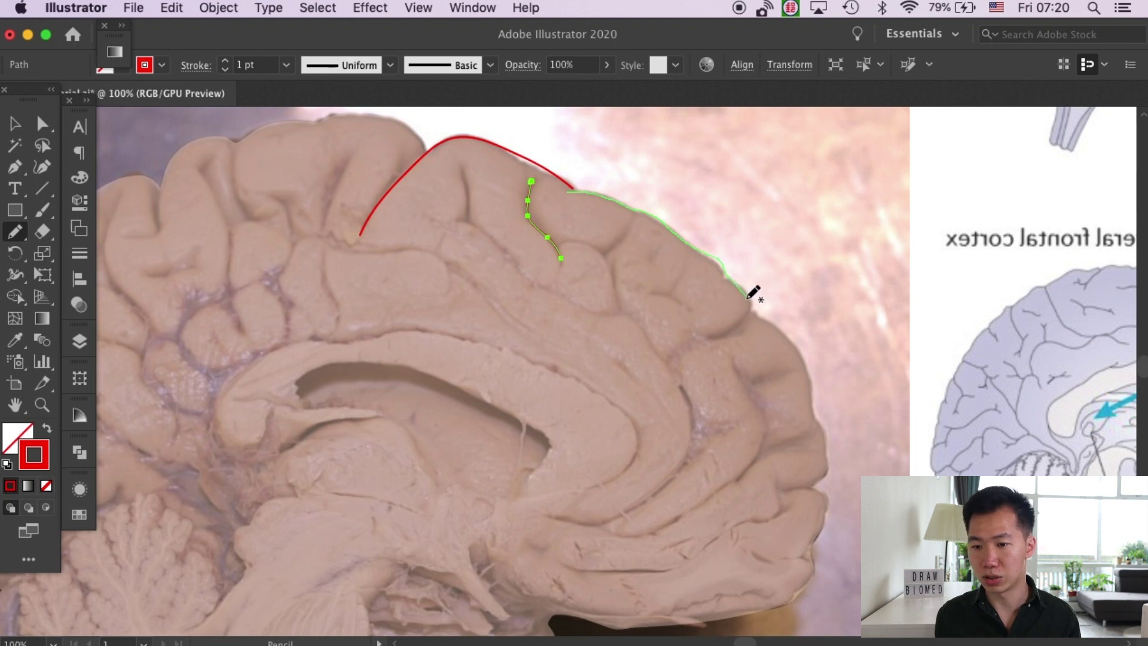
{"action": "left_click_drag", "start_coordinate": [751, 312], "coordinate": [703, 333]}
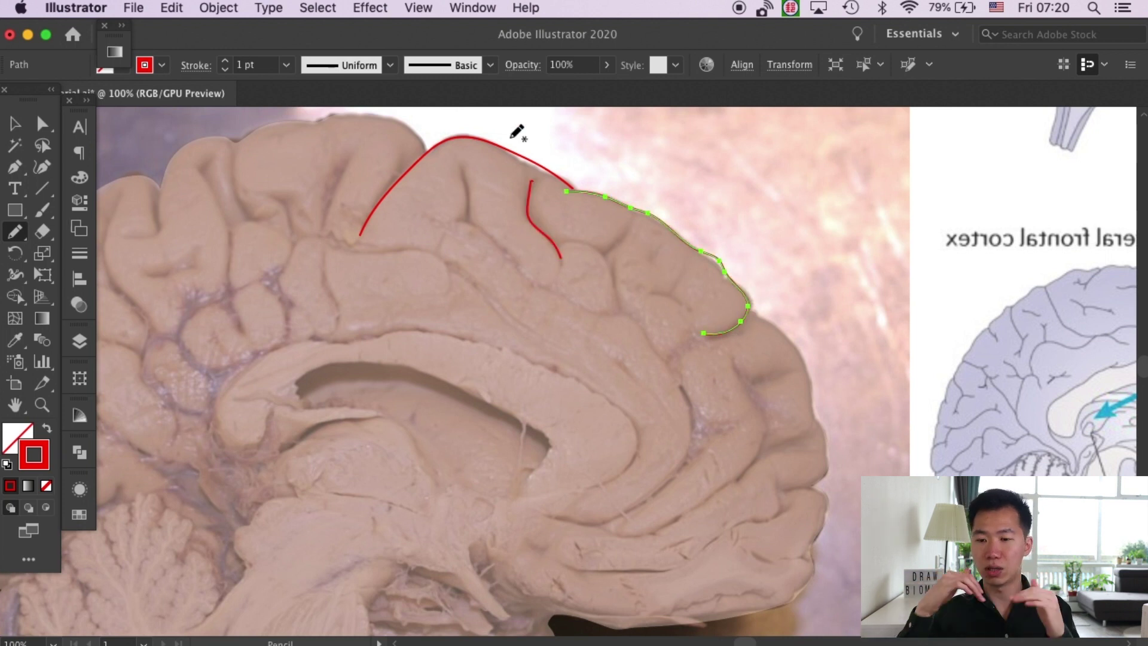
{"action": "left_click_drag", "start_coordinate": [454, 163], "coordinate": [467, 216]}
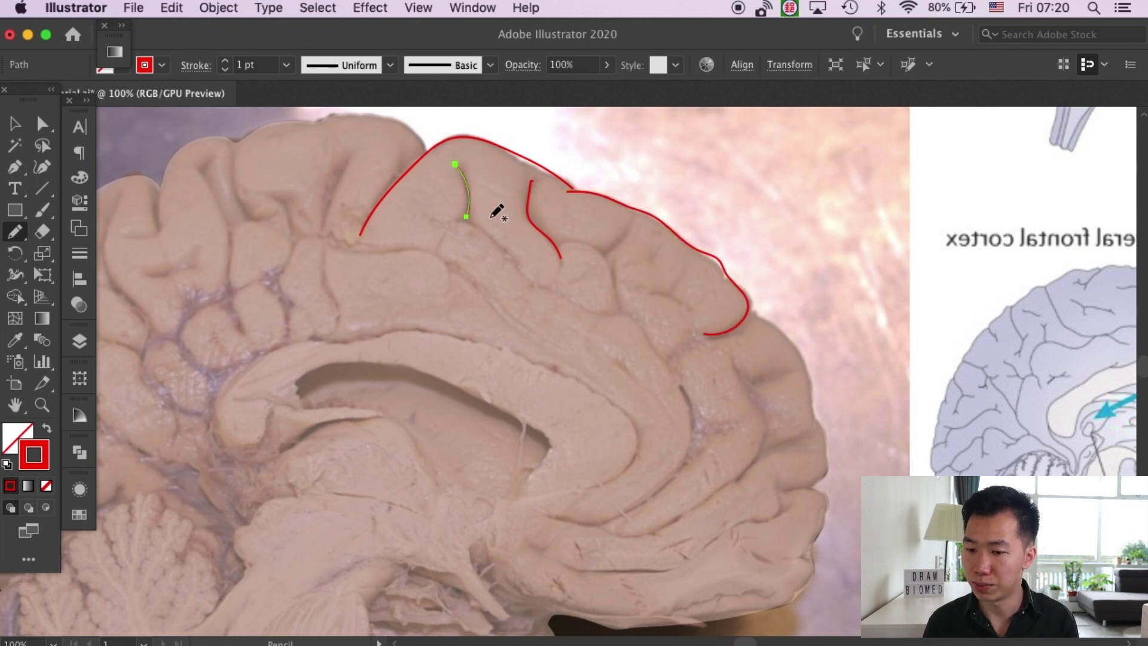
{"action": "key", "text": "super+shift+a"}
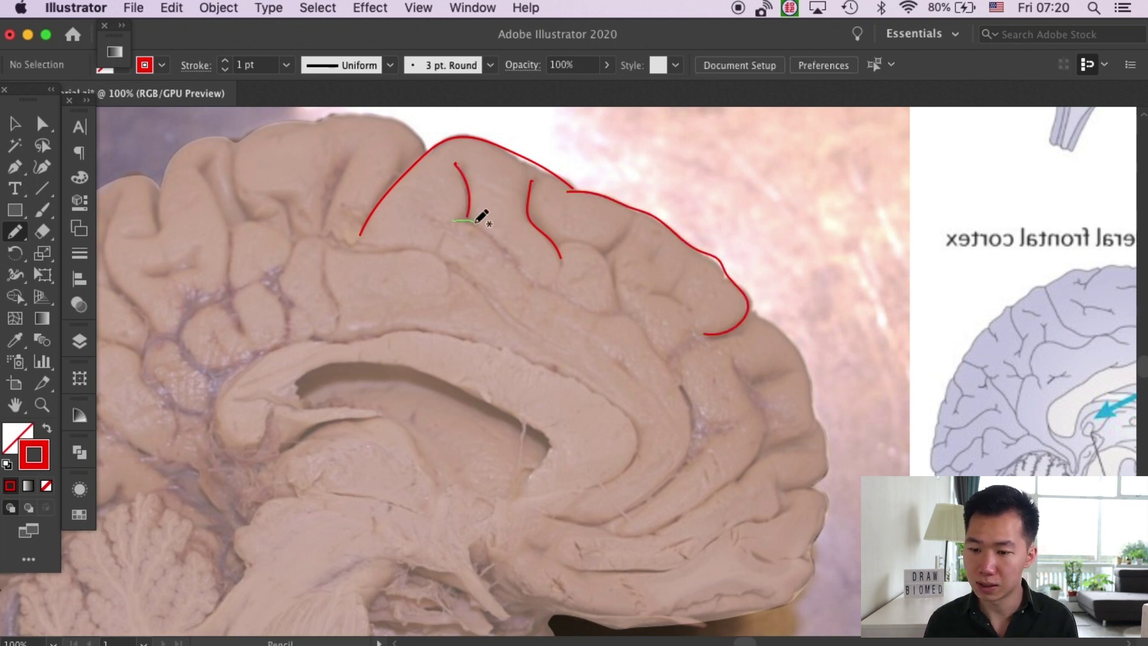
{"action": "left_click_drag", "start_coordinate": [474, 222], "coordinate": [528, 274]}
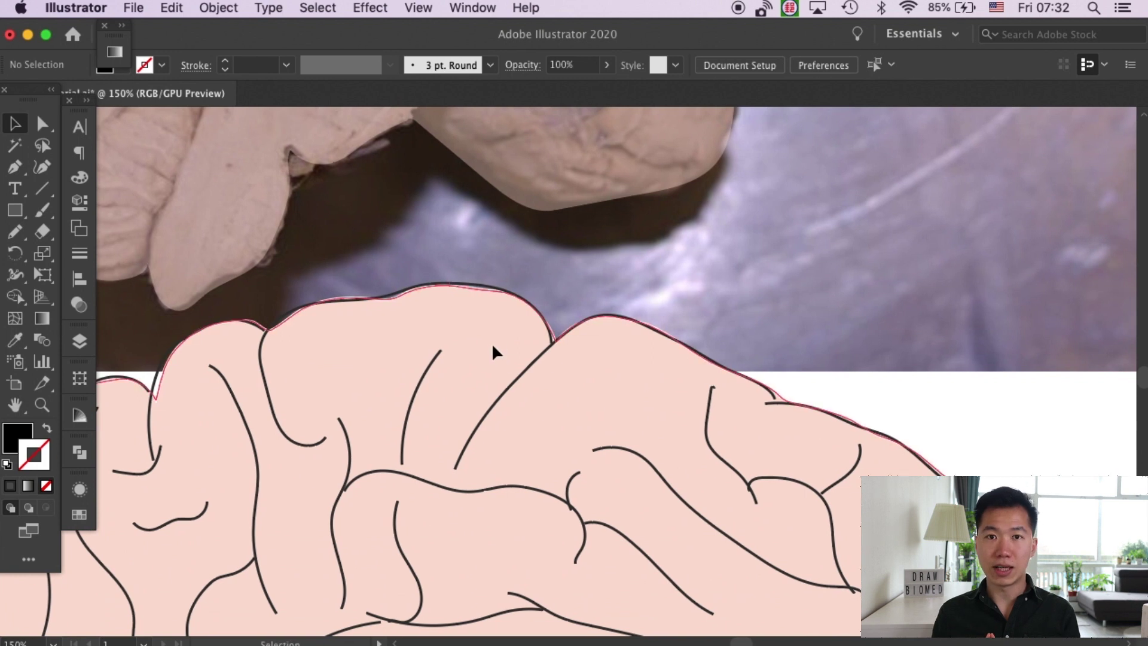
Step: Remove the brain shape's stroke and nudge an outline anchor to match the photo edge
{"action": "left_click", "coordinate": [442, 307]}
{"action": "left_click", "coordinate": [46, 486]}
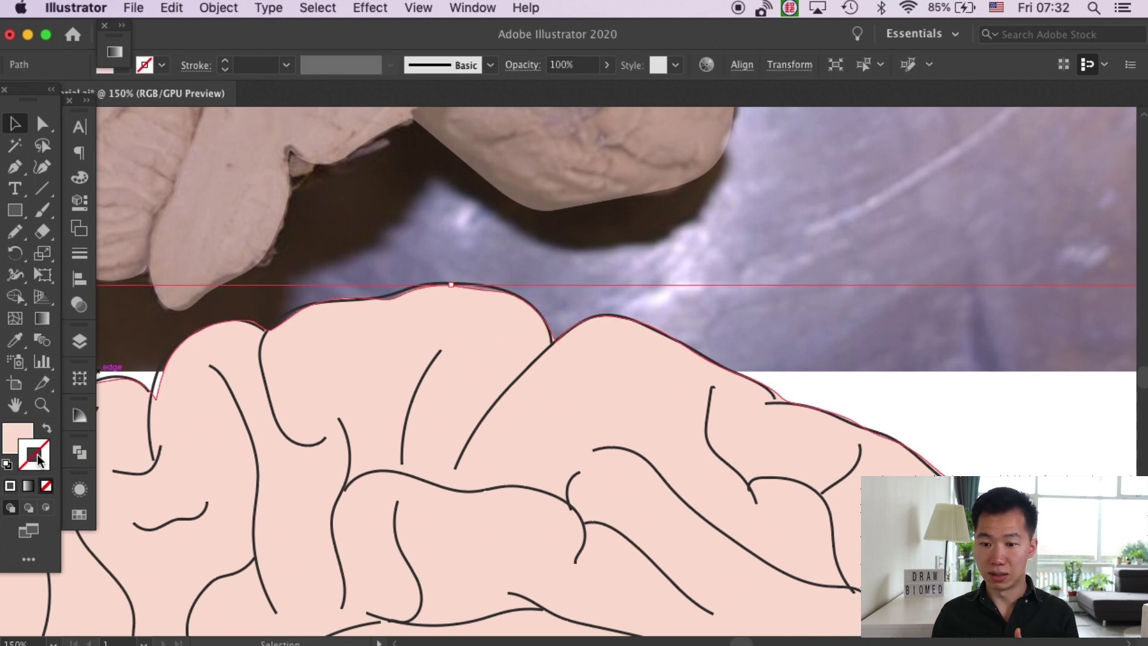
{"action": "left_click", "coordinate": [21, 433]}
{"action": "left_click", "coordinate": [622, 263]}
{"action": "mouse_move", "coordinate": [623, 254]}
{"action": "left_mouse_down"}
{"action": "mouse_move", "coordinate": [710, 397]}
{"action": "mouse_move", "coordinate": [712, 437]}
{"action": "mouse_move", "coordinate": [671, 474]}
{"action": "mouse_move", "coordinate": [542, 250]}
{"action": "mouse_move", "coordinate": [492, 253]}
{"action": "left_mouse_up"}
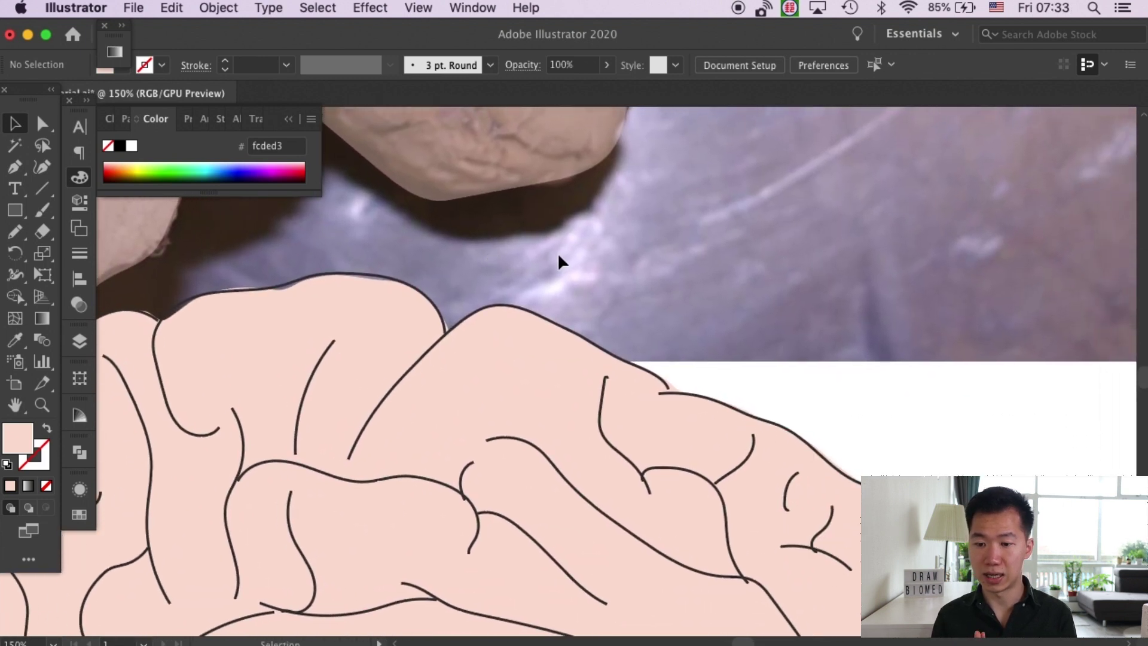
{"action": "key", "text": "a"}
{"action": "left_click_drag", "start_coordinate": [671, 390], "coordinate": [679, 389]}
{"action": "left_click", "coordinate": [715, 386]}
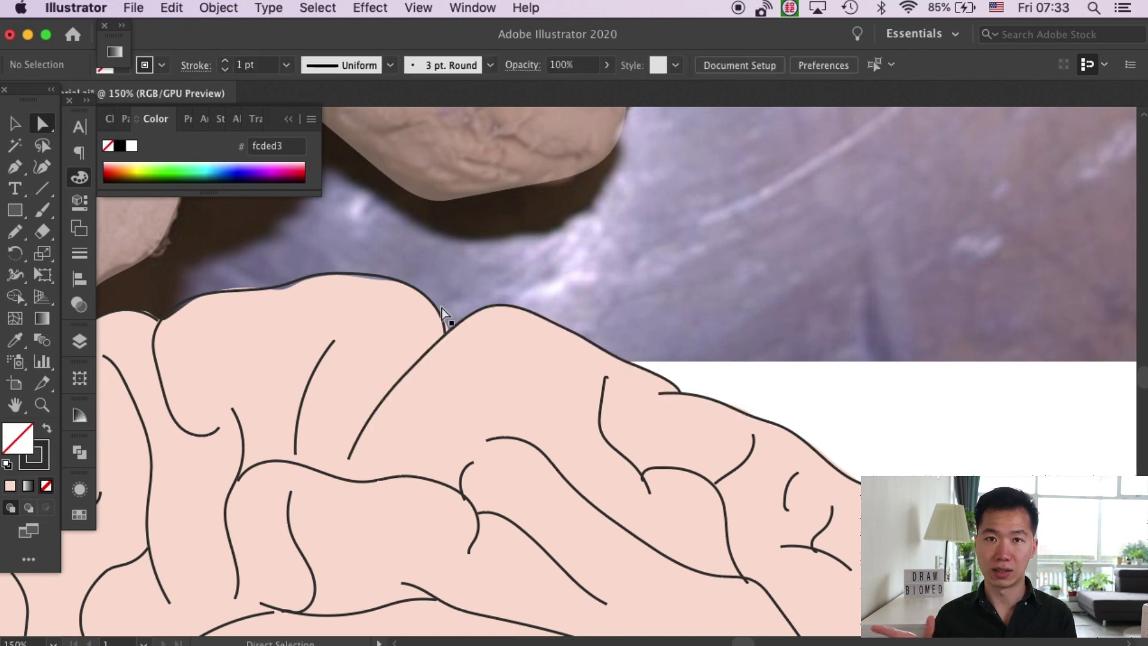
Step: Select the two overlapping end anchors at the top of the outline to join them
{"action": "left_click", "coordinate": [446, 331]}
{"action": "left_click", "coordinate": [448, 337]}
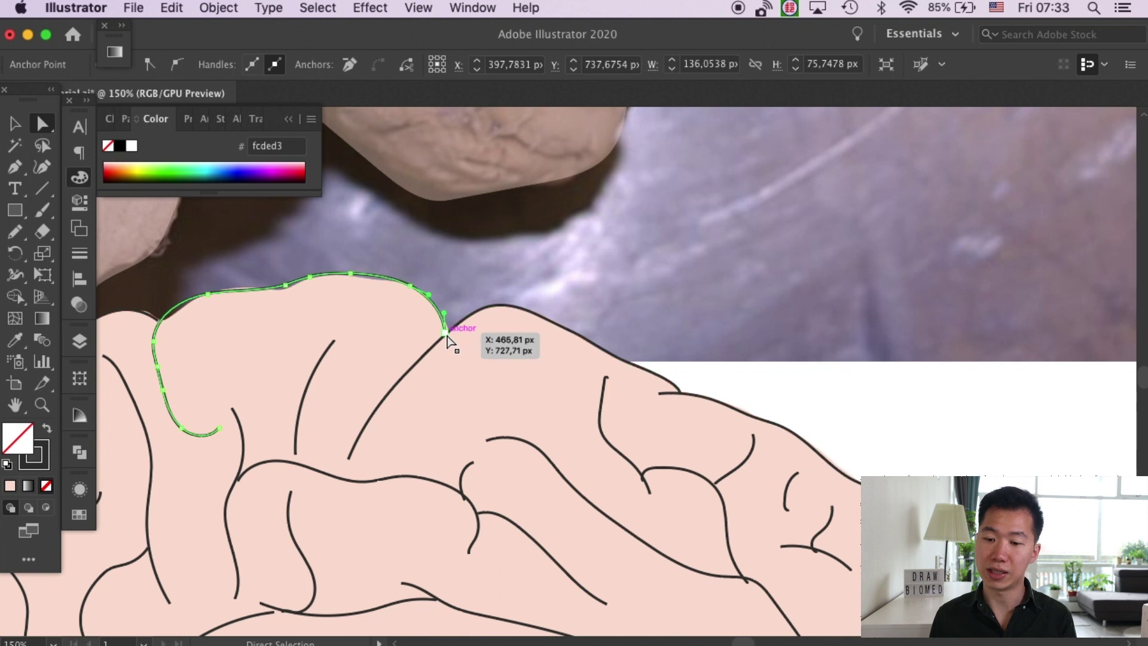
{"action": "left_click", "coordinate": [448, 330]}
{"action": "left_click_drag", "start_coordinate": [451, 339], "coordinate": [447, 288]}
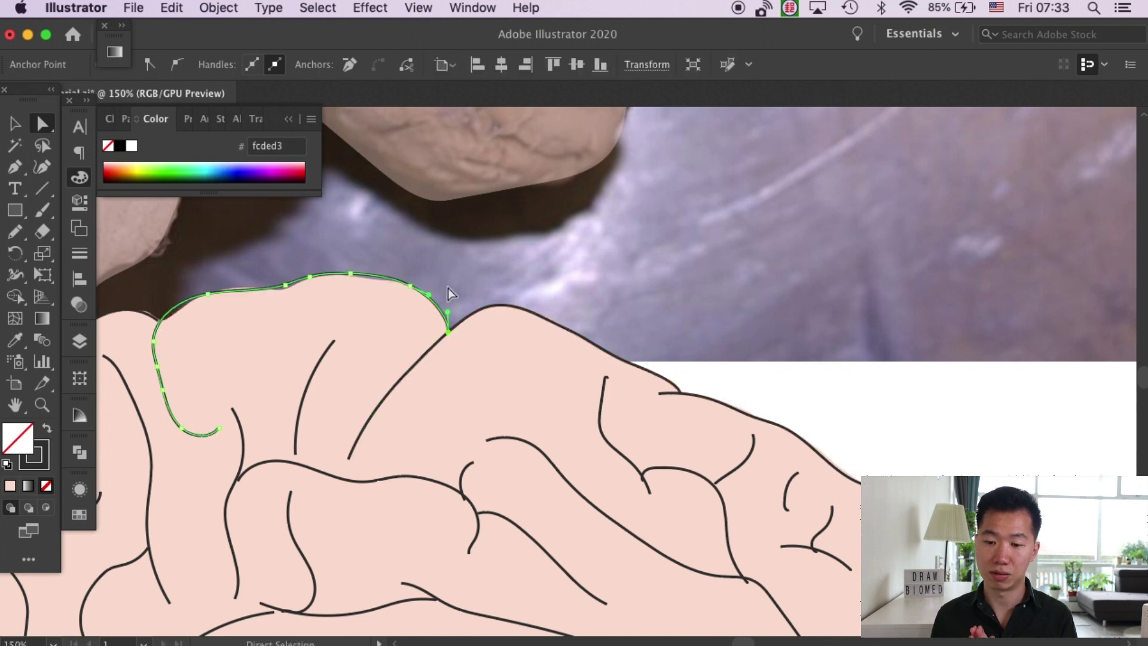
{"action": "left_click", "coordinate": [358, 247]}
Step: Drag the left fold's upper anchor up so it meets the outline
{"action": "scroll", "coordinate": [384, 249], "scroll_direction": "left", "scroll_amount": 7}
{"action": "scroll", "coordinate": [384, 249], "scroll_direction": "up", "scroll_amount": 2}
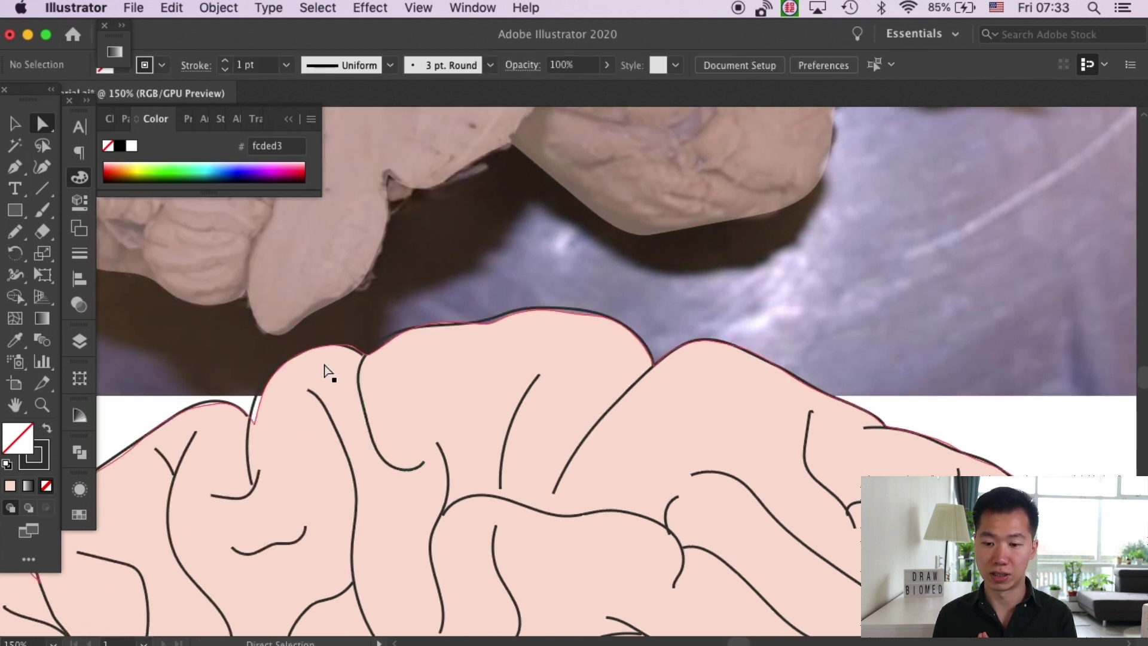
{"action": "left_click", "coordinate": [255, 408]}
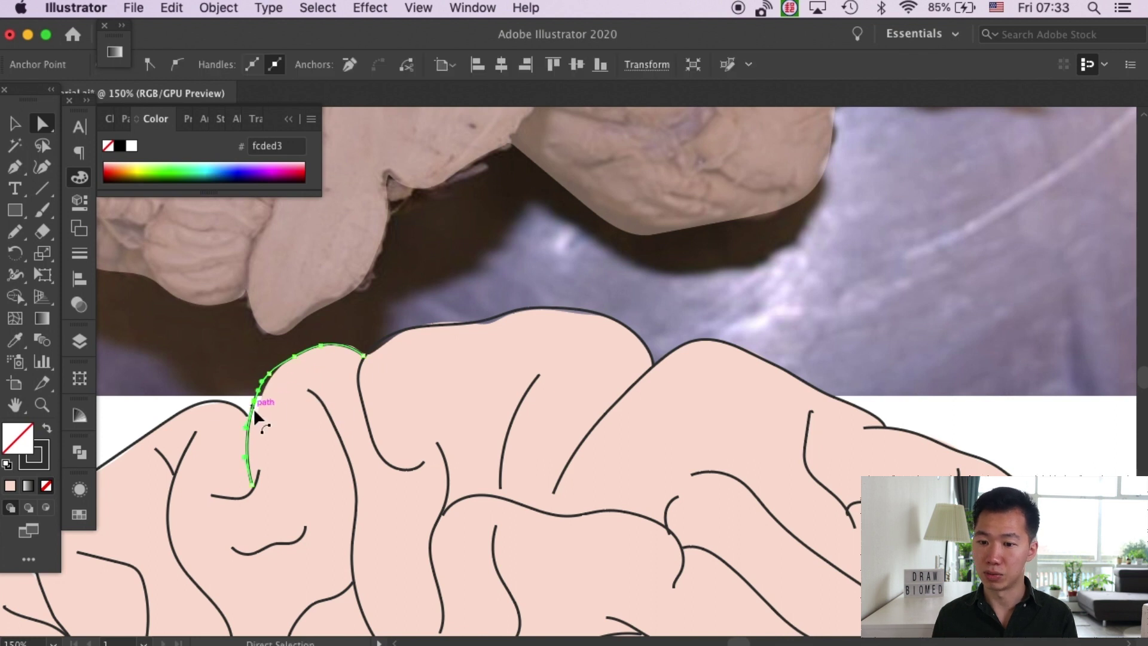
{"action": "left_click", "coordinate": [255, 405]}
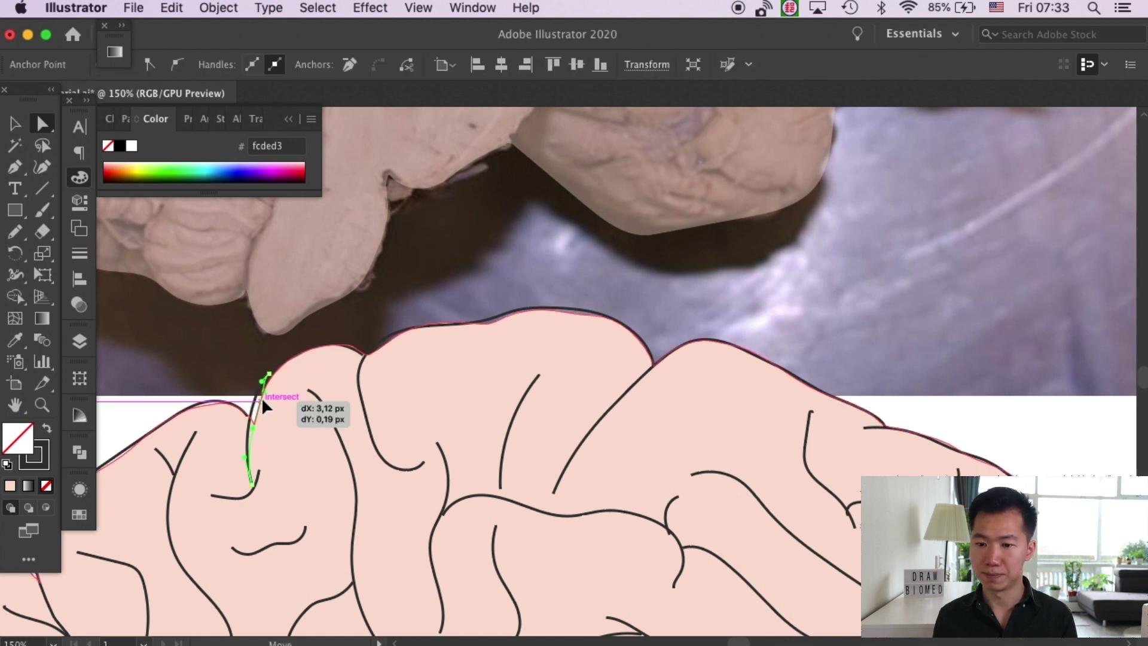
{"action": "left_click_drag", "start_coordinate": [261, 397], "coordinate": [277, 379]}
{"action": "left_click", "coordinate": [428, 321]}
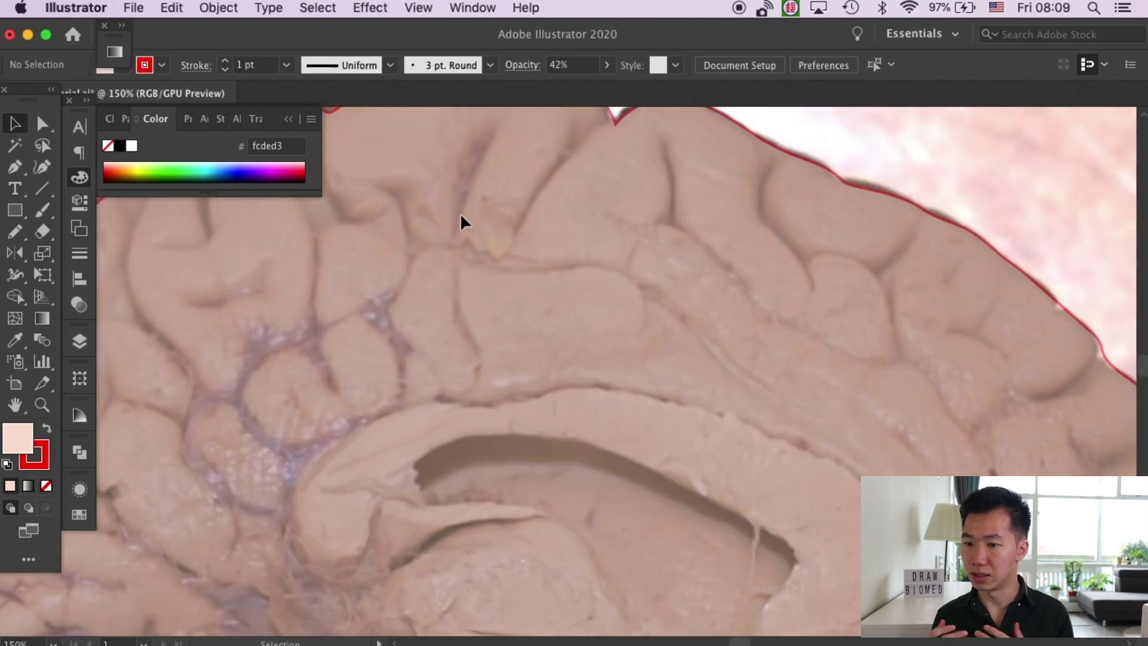
Step: Trace a closed pencil outline around the corpus callosum on the photo
{"action": "left_click", "coordinate": [15, 169]}
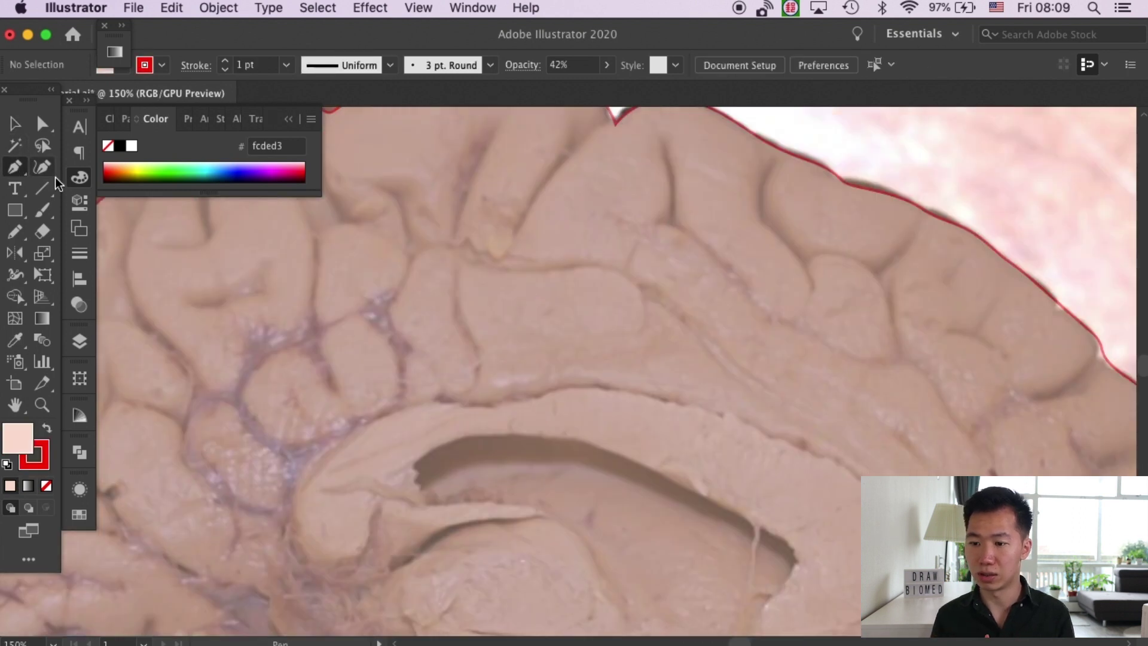
{"action": "left_click", "coordinate": [15, 231]}
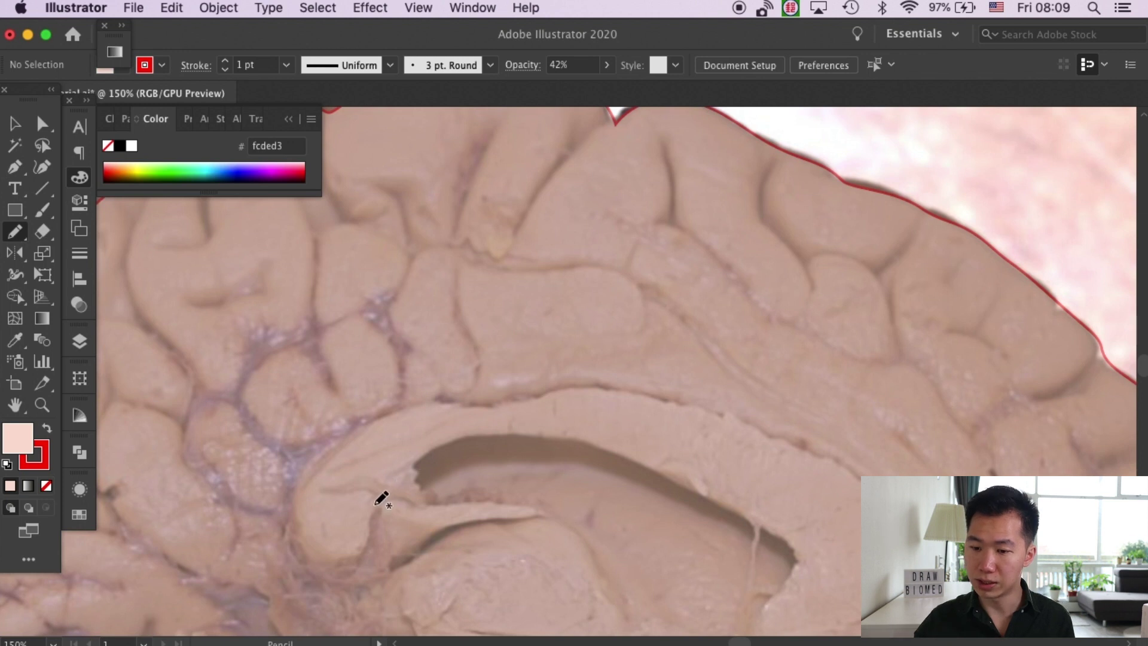
{"action": "mouse_move", "coordinate": [376, 503]}
{"action": "left_mouse_down"}
{"action": "mouse_move", "coordinate": [349, 562]}
{"action": "mouse_move", "coordinate": [298, 552]}
{"action": "mouse_move", "coordinate": [289, 534]}
{"action": "mouse_move", "coordinate": [290, 486]}
{"action": "mouse_move", "coordinate": [307, 464]}
{"action": "mouse_move", "coordinate": [395, 407]}
{"action": "mouse_move", "coordinate": [540, 395]}
{"action": "mouse_move", "coordinate": [820, 454]}
{"action": "mouse_move", "coordinate": [810, 414]}
{"action": "mouse_move", "coordinate": [699, 436]}
{"action": "mouse_move", "coordinate": [664, 287]}
{"action": "mouse_move", "coordinate": [334, 299]}
{"action": "left_mouse_up"}
{"action": "key", "text": "a"}
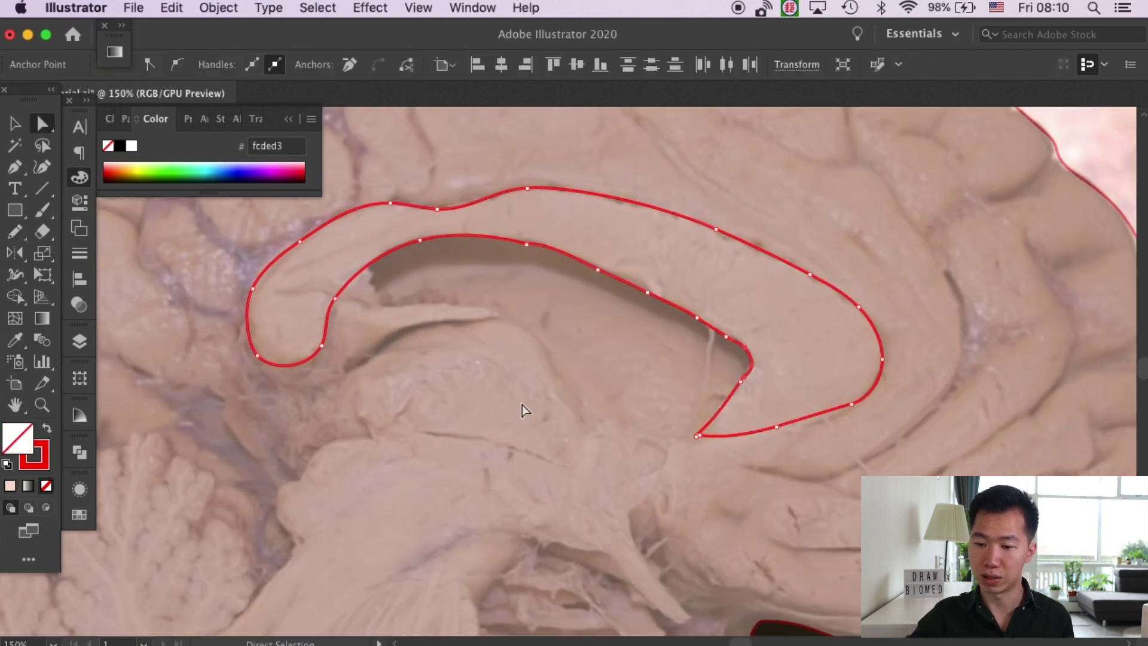
Step: Drag the traced corpus callosum shape down onto the pink brain illustration
{"action": "key", "text": "v"}
{"action": "key", "text": "a"}
{"action": "key", "text": "super+minus"}
{"action": "key", "text": "super+minus"}
{"action": "key", "text": "super+minus"}
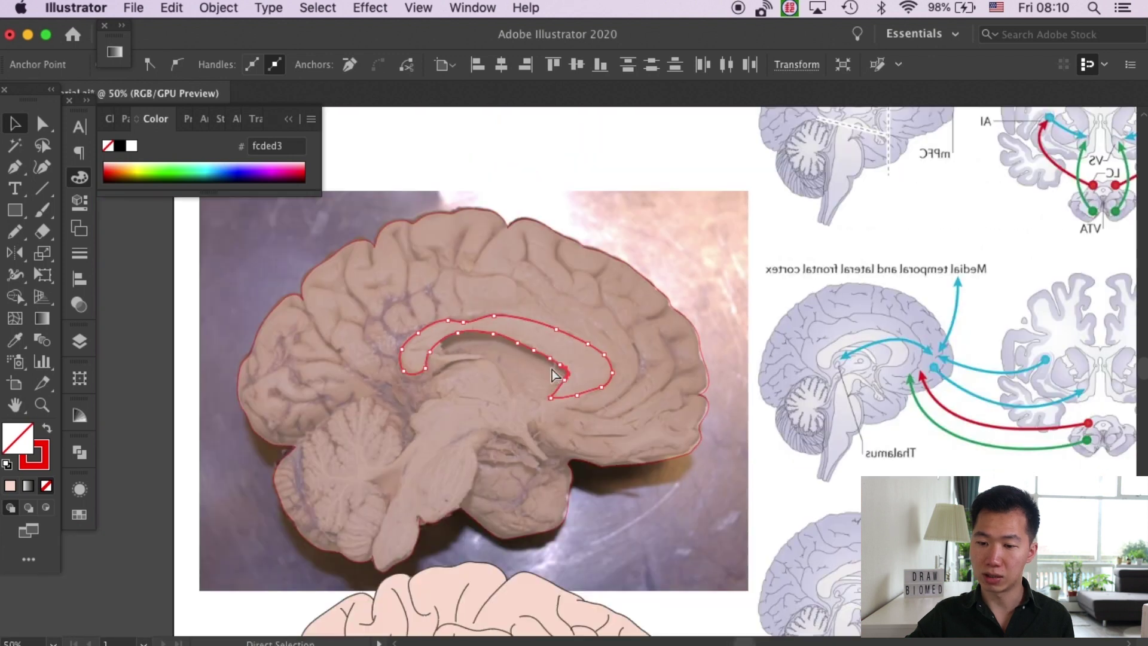
{"action": "left_click_drag", "start_coordinate": [577, 292], "coordinate": [525, 250]}
{"action": "key", "text": "v"}
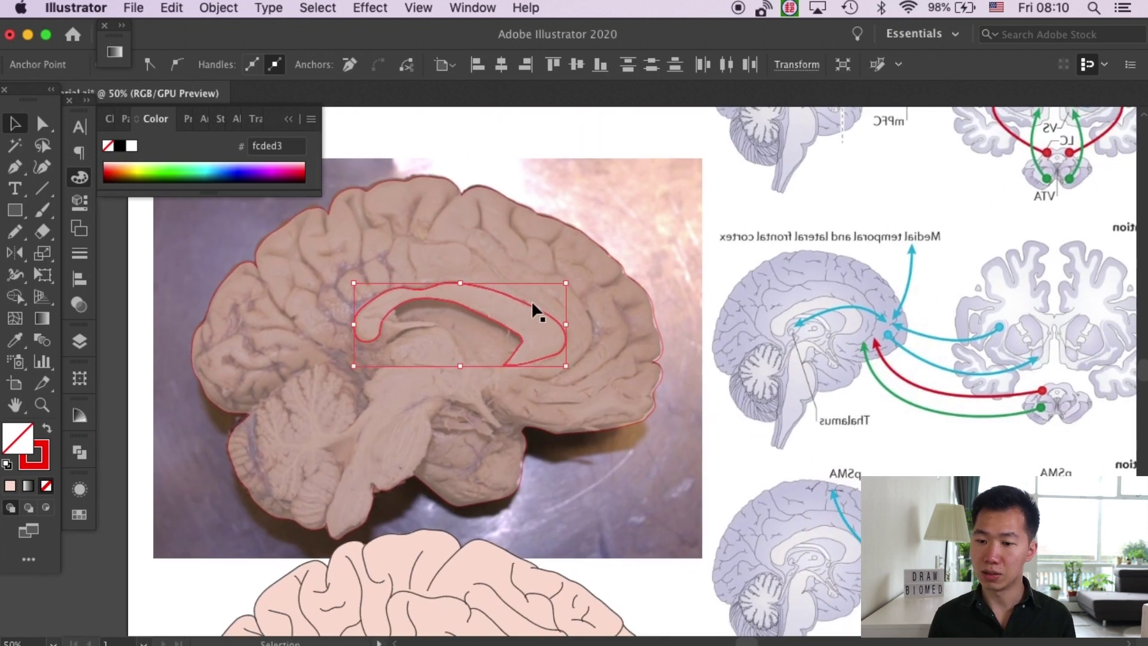
{"action": "left_click_drag", "start_coordinate": [515, 333], "coordinate": [586, 435]}
{"action": "scroll", "coordinate": [586, 430], "scroll_direction": "down", "scroll_amount": 5}
{"action": "scroll", "coordinate": [586, 430], "scroll_direction": "right", "scroll_amount": 2}
{"action": "left_click_drag", "start_coordinate": [518, 308], "coordinate": [459, 530]}
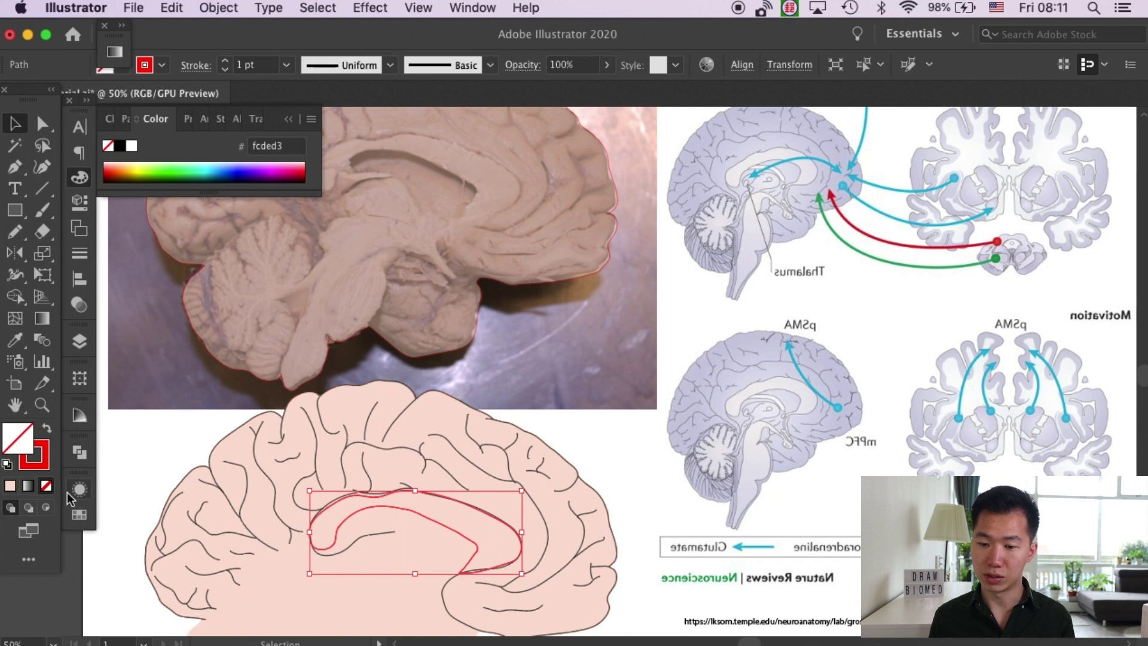
Step: Give the corpus callosum a light pink Color Guide tint fill with stroke set to None
{"action": "left_click", "coordinate": [11, 487]}
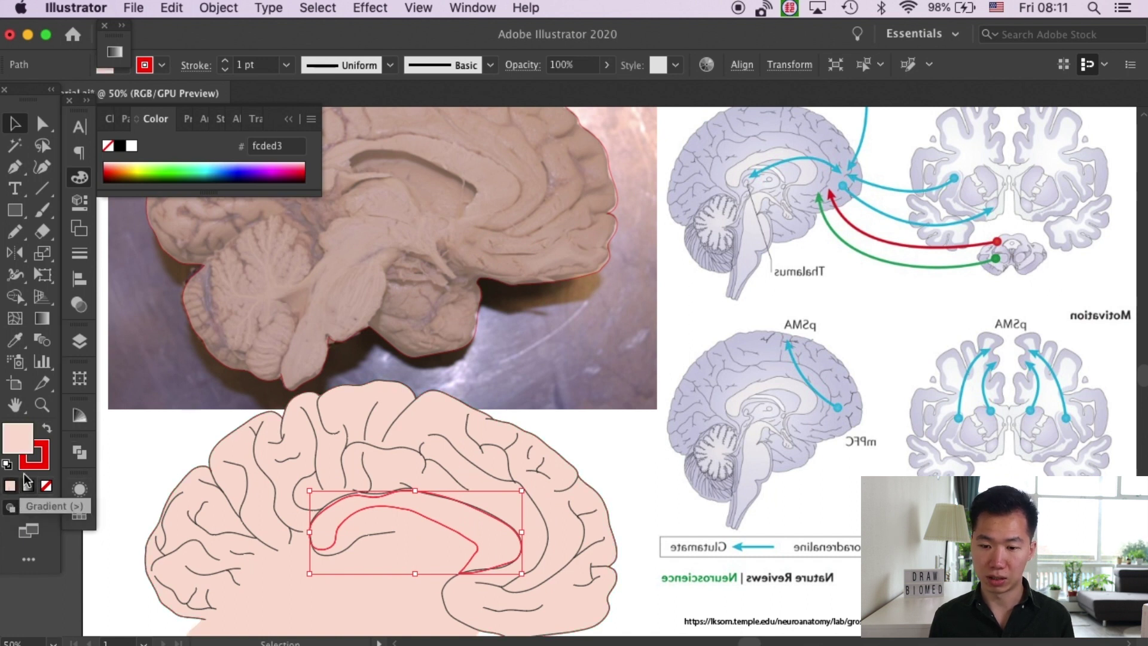
{"action": "left_click", "coordinate": [43, 472]}
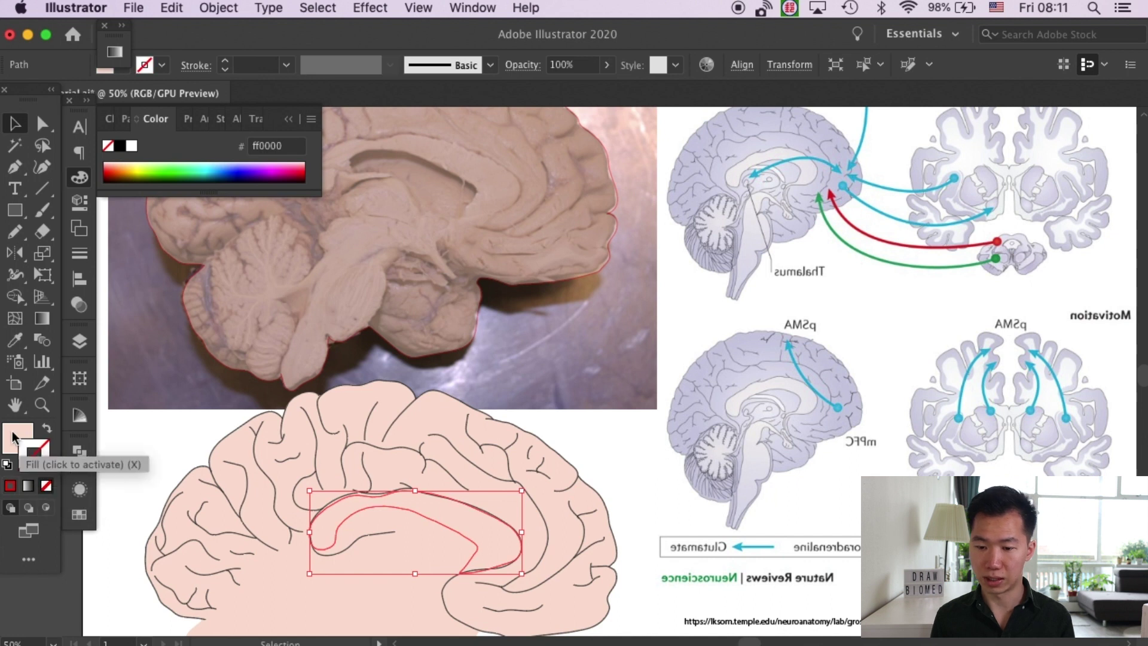
{"action": "left_click", "coordinate": [46, 485]}
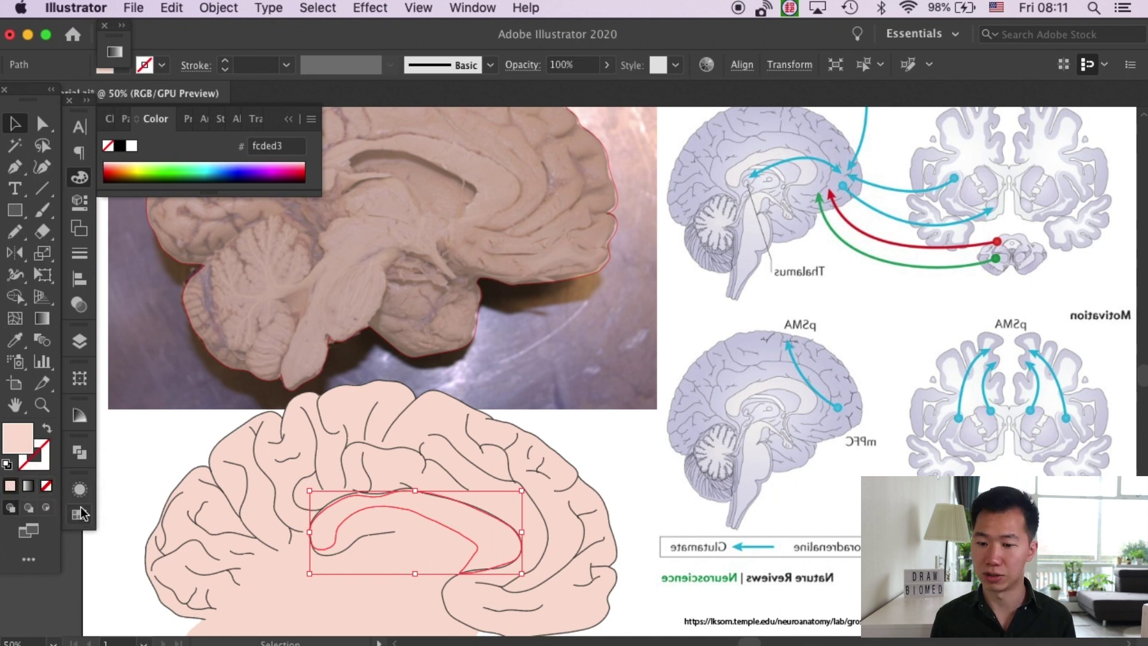
{"action": "left_click", "coordinate": [80, 415]}
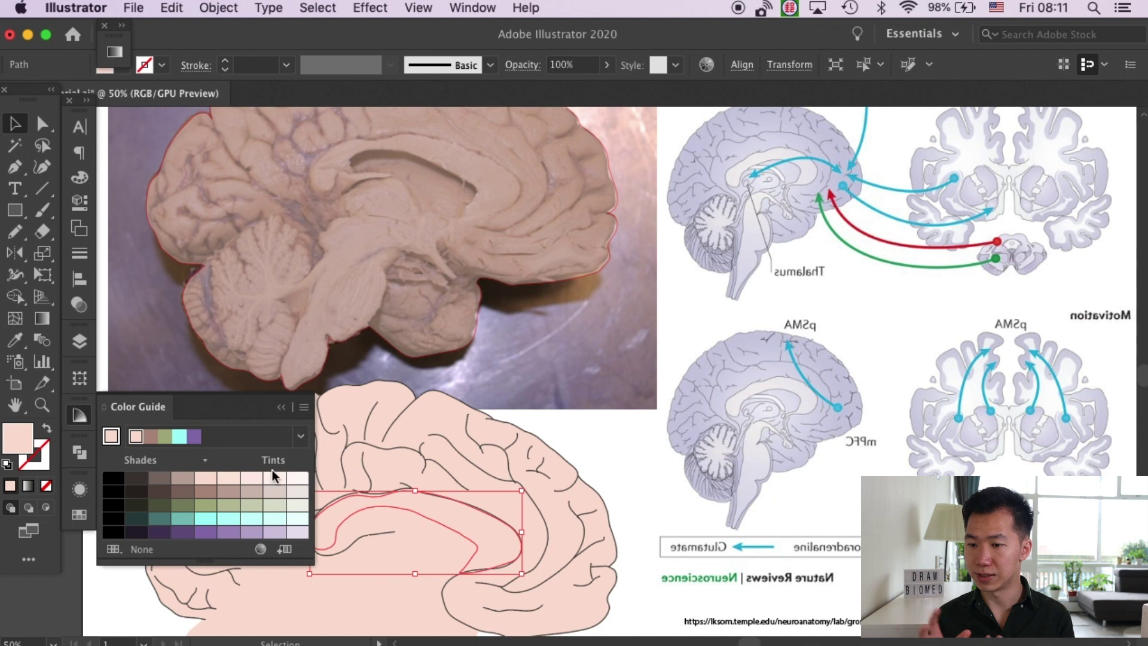
{"action": "left_click", "coordinate": [299, 482]}
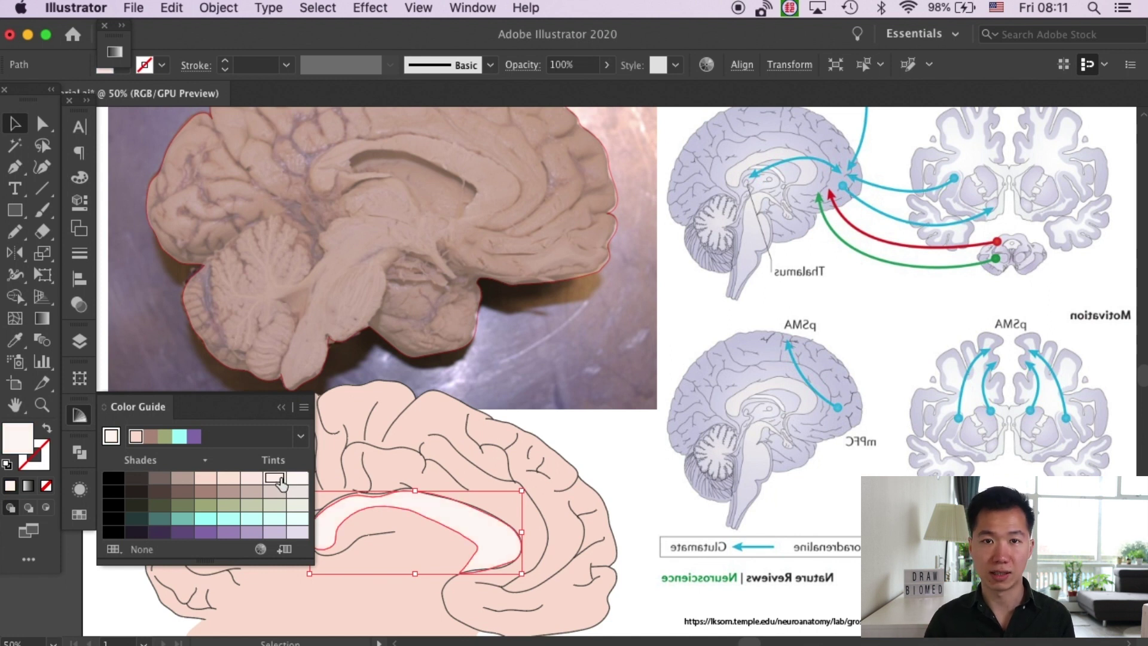
{"action": "left_click", "coordinate": [542, 401]}
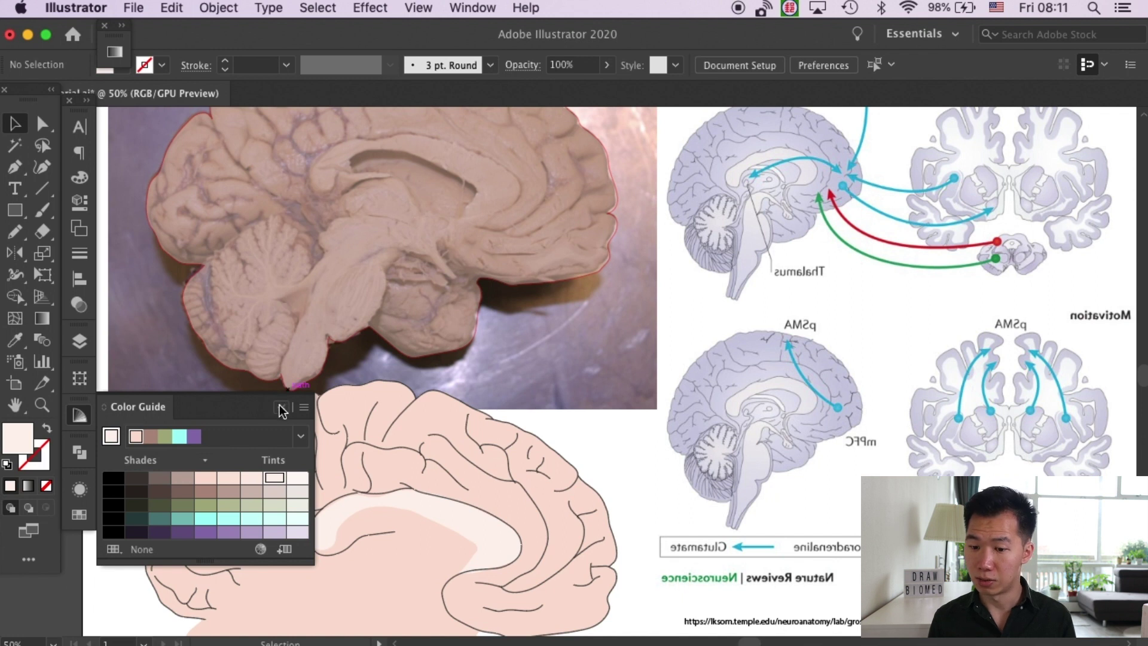
{"action": "left_click", "coordinate": [308, 383]}
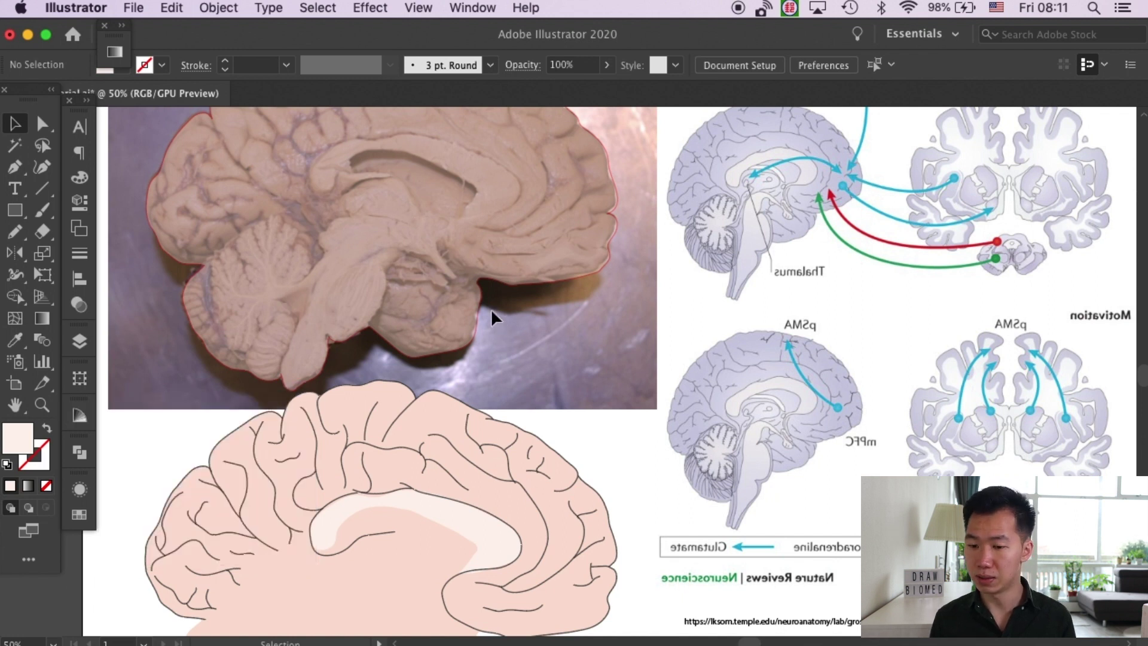
{"action": "key", "text": "super+minus"}
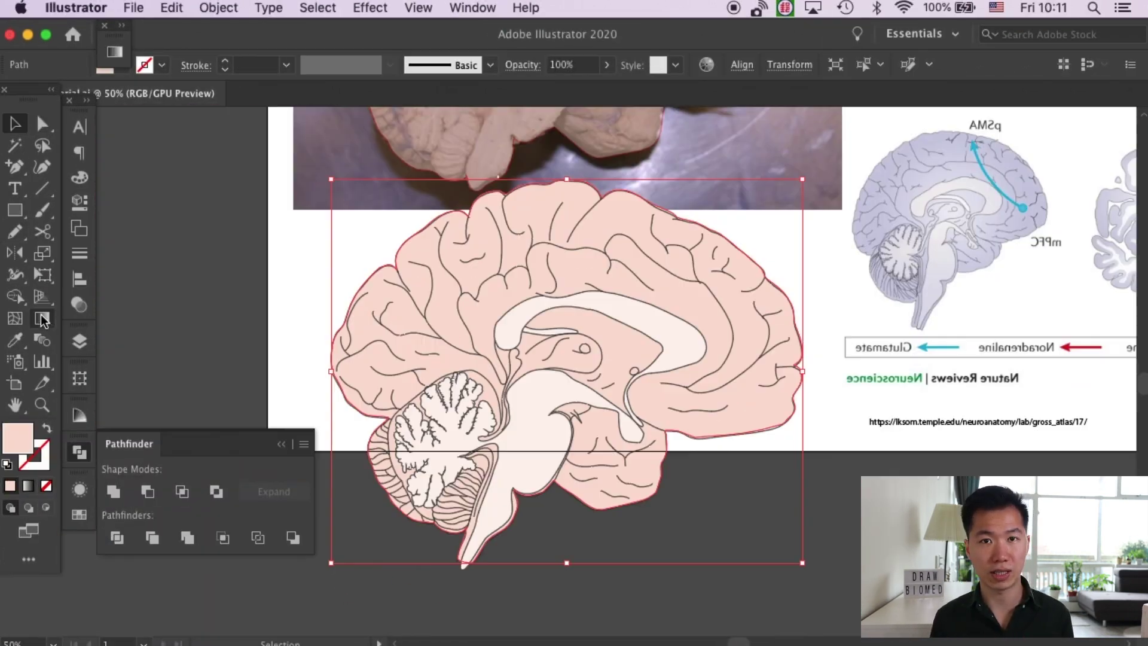
Step: Apply a radial gradient to the brain shape with a salmon tint on the outer stop
{"action": "left_click", "coordinate": [42, 318]}
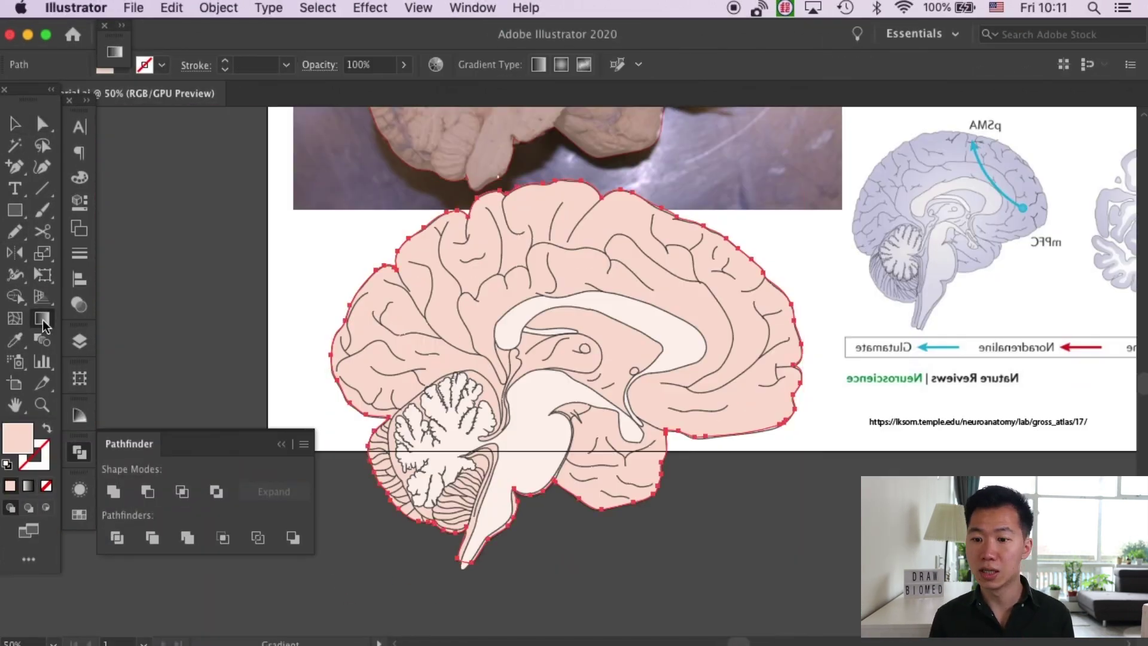
{"action": "left_click", "coordinate": [248, 73]}
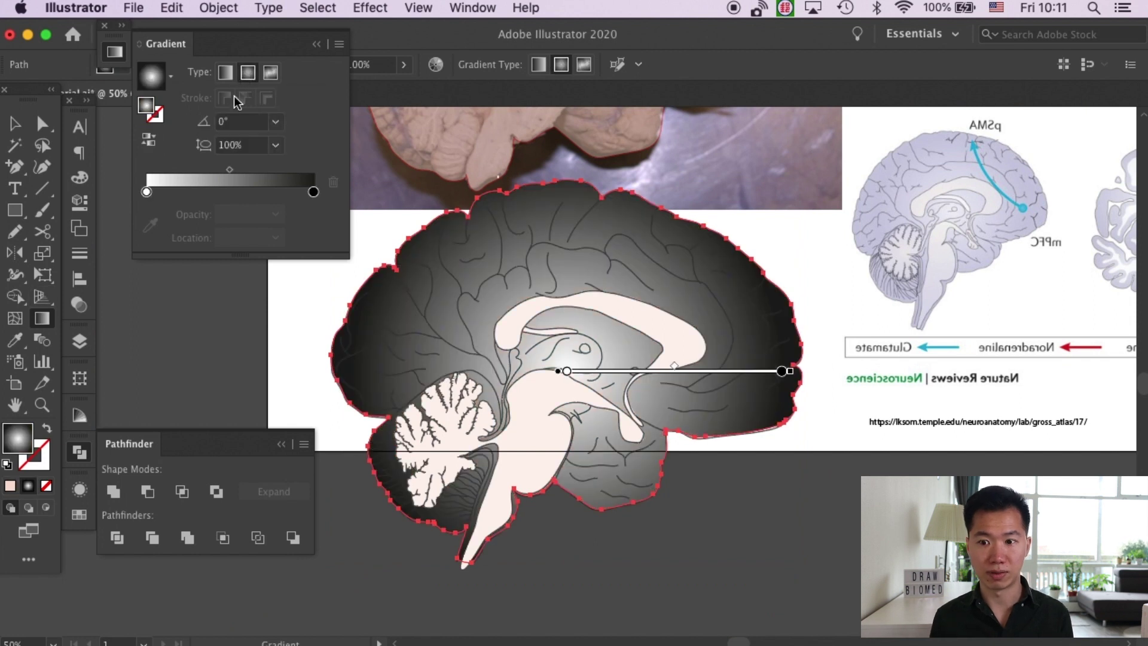
{"action": "left_click", "coordinate": [79, 515]}
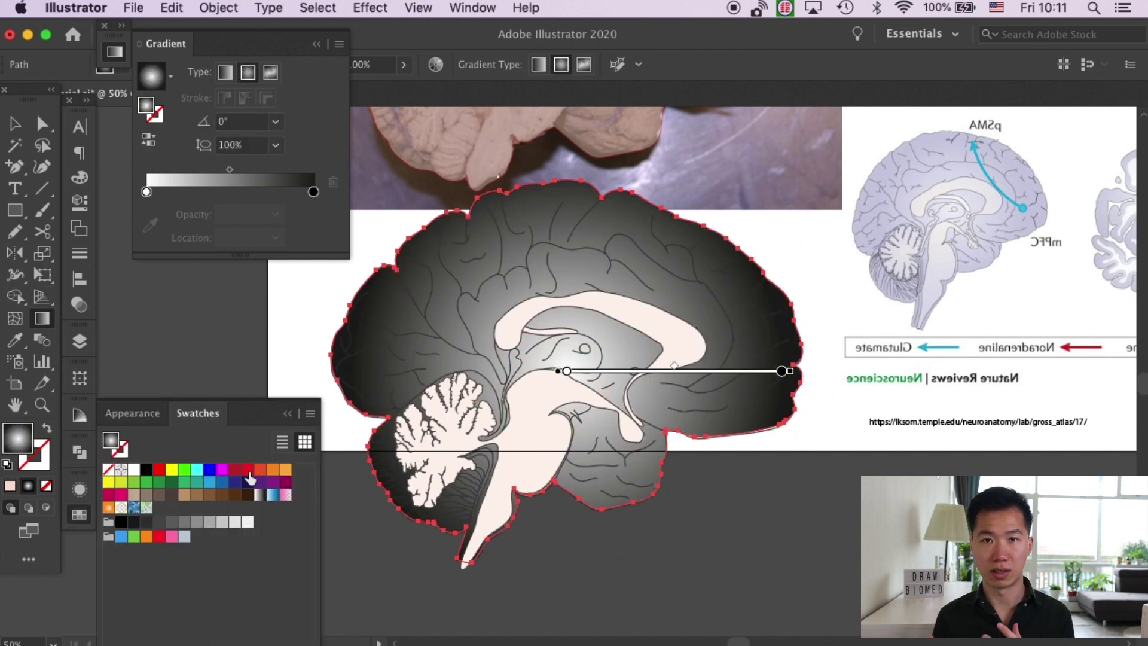
{"action": "left_click_drag", "start_coordinate": [262, 474], "coordinate": [313, 191]}
{"action": "left_click", "coordinate": [79, 414]}
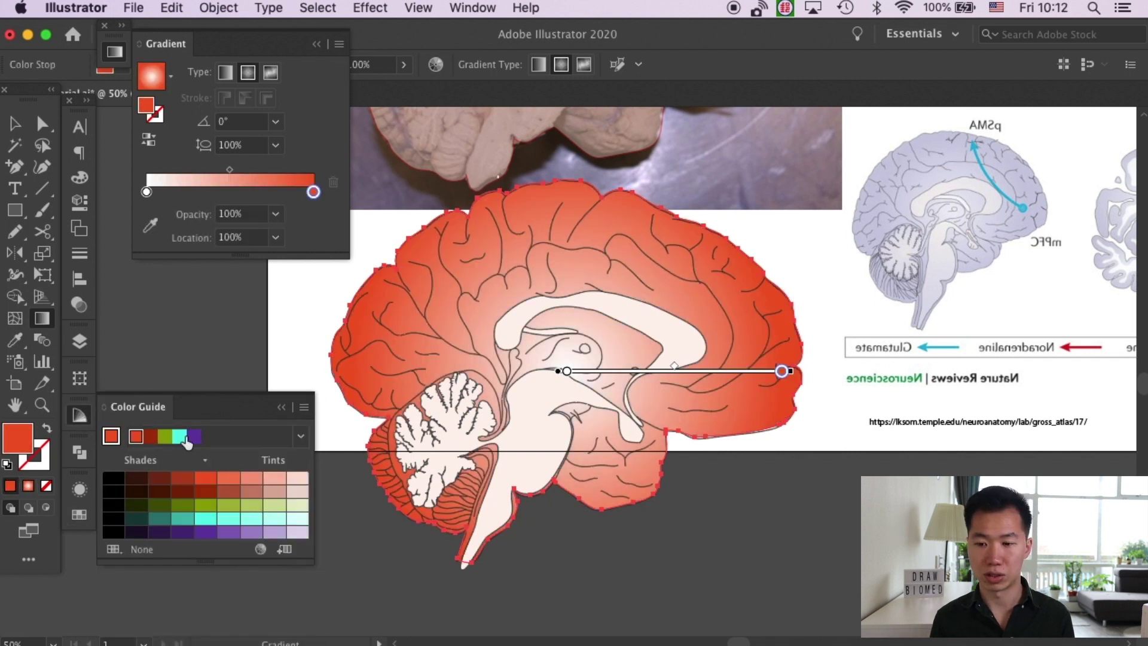
{"action": "left_click_drag", "start_coordinate": [334, 271], "coordinate": [313, 192]}
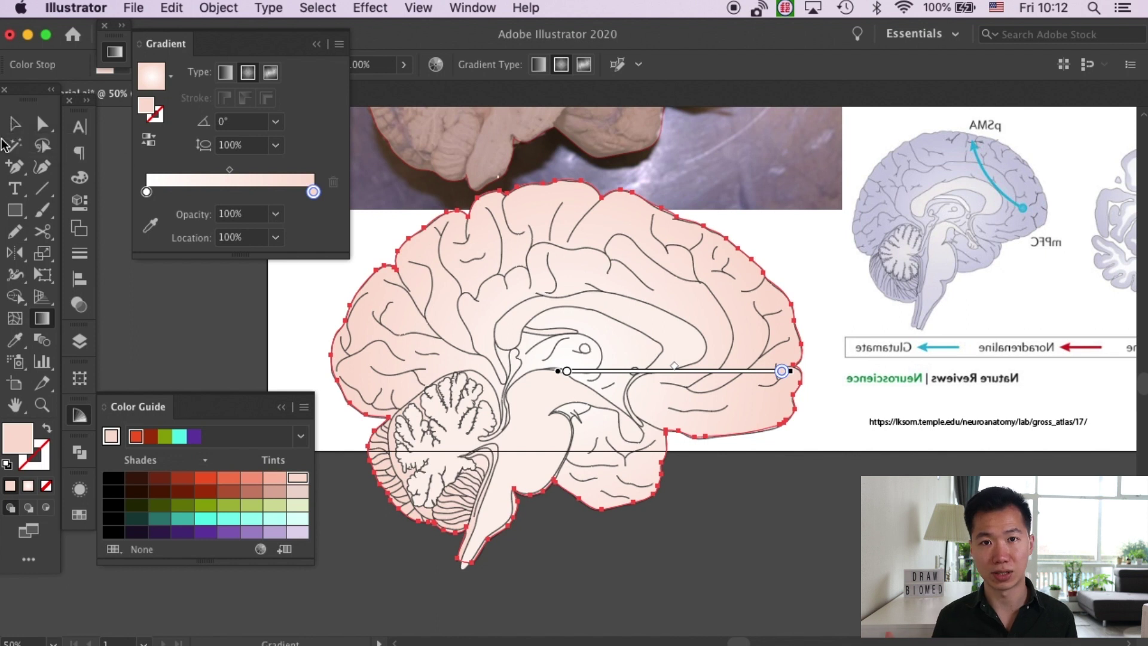
{"action": "left_click_drag", "start_coordinate": [273, 484], "coordinate": [302, 195]}
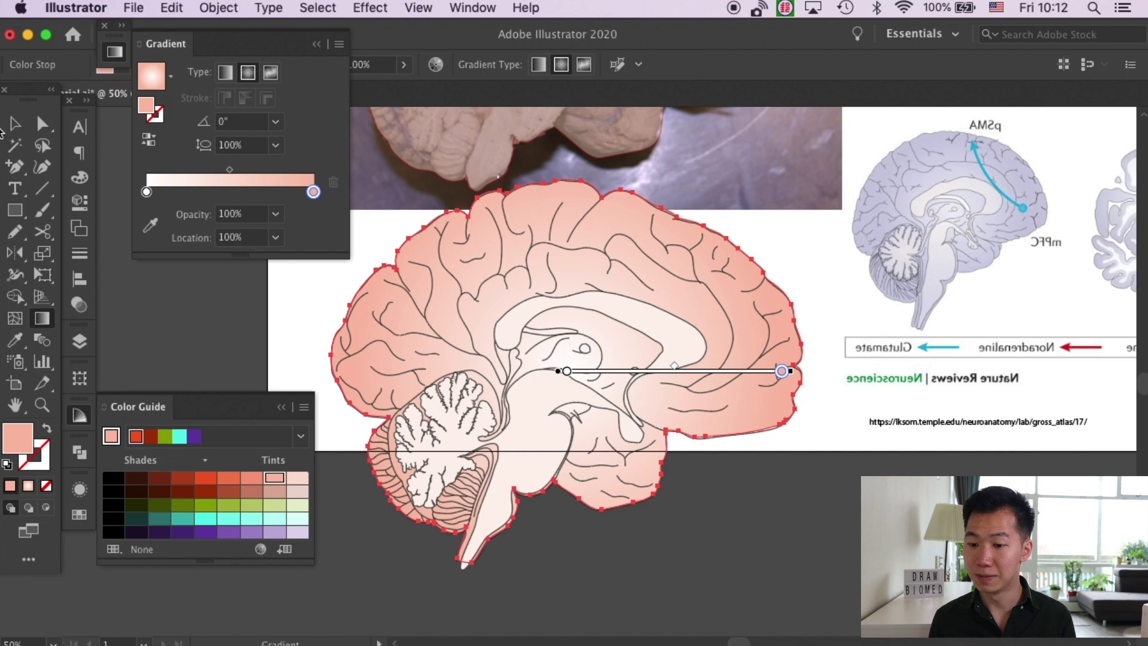
{"action": "left_click", "coordinate": [2, 123]}
{"action": "left_click", "coordinate": [750, 604]}
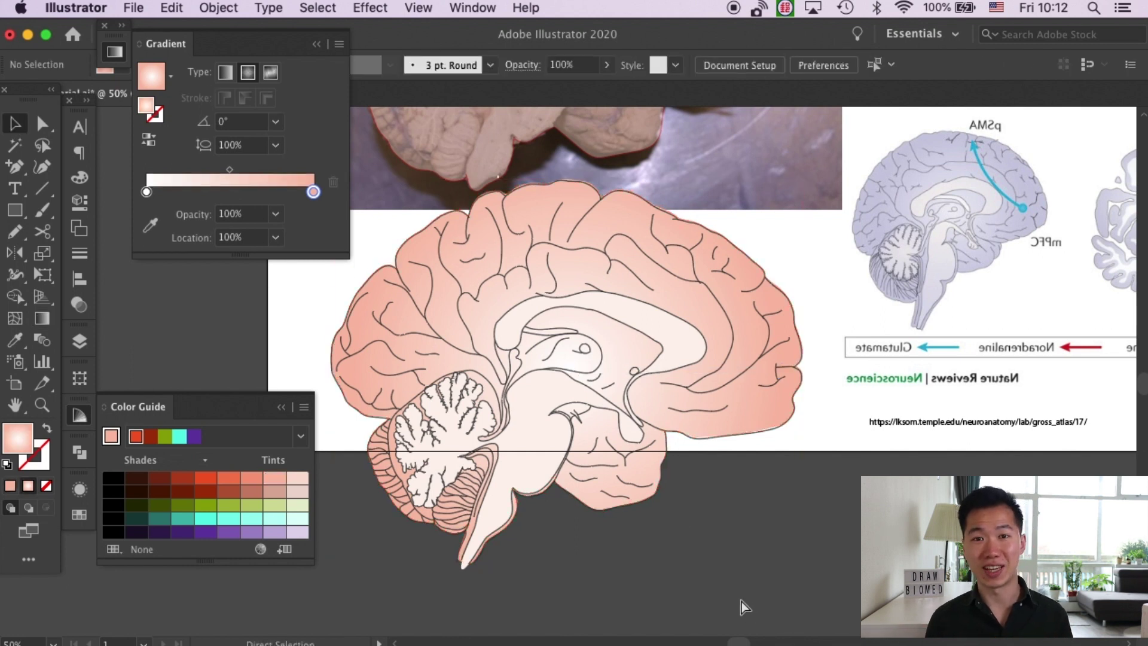
Step: Reselect the gradient-filled brain shape beside the Sulci, Brain overall and Reference photos layers
{"action": "left_click", "coordinate": [727, 348]}
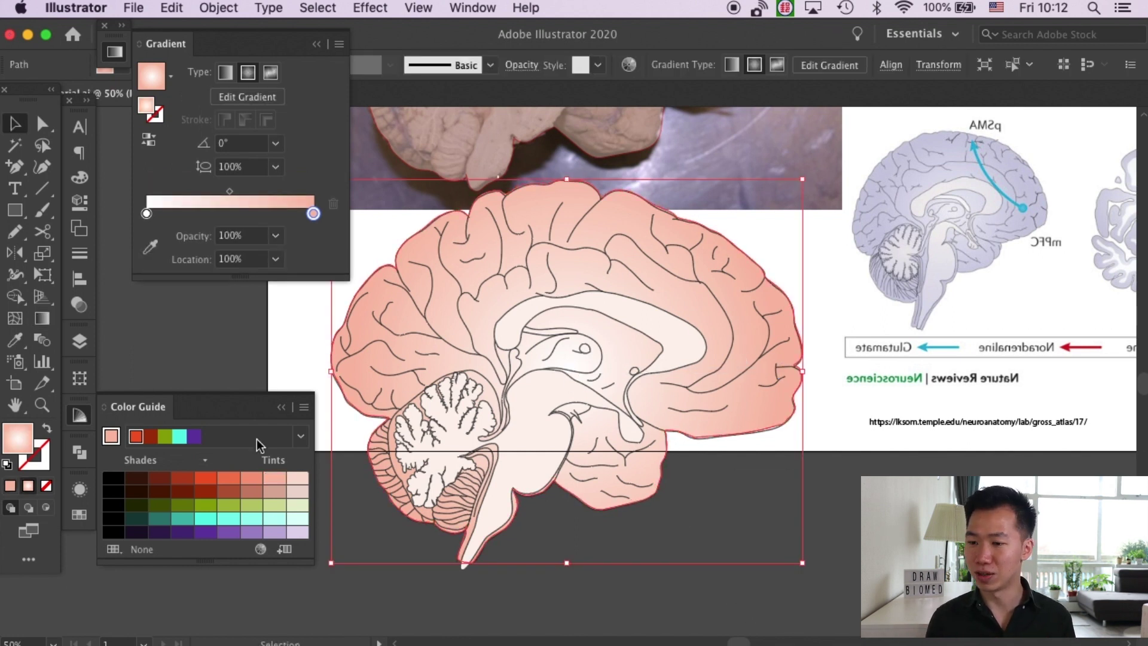